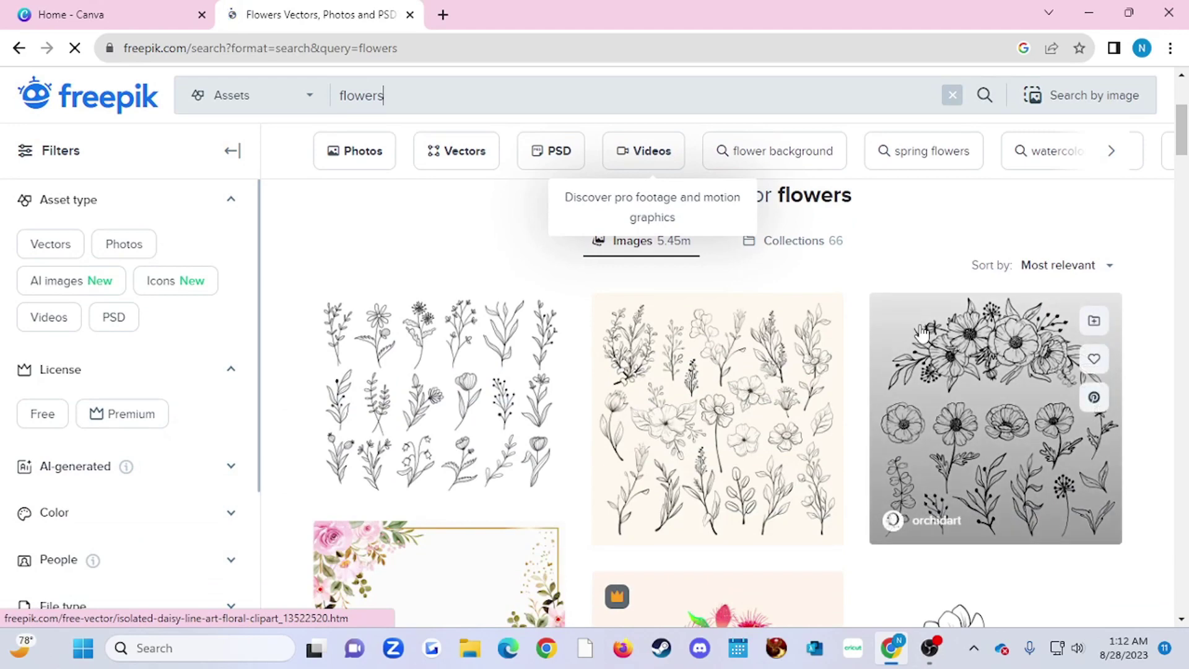
# Find the free flat design of linear leaves and flowers vector in the flowers results and download it for free with attribution
pyautogui.scroll(-7, 923, 331)
pyautogui.scroll(-7, 924, 326)
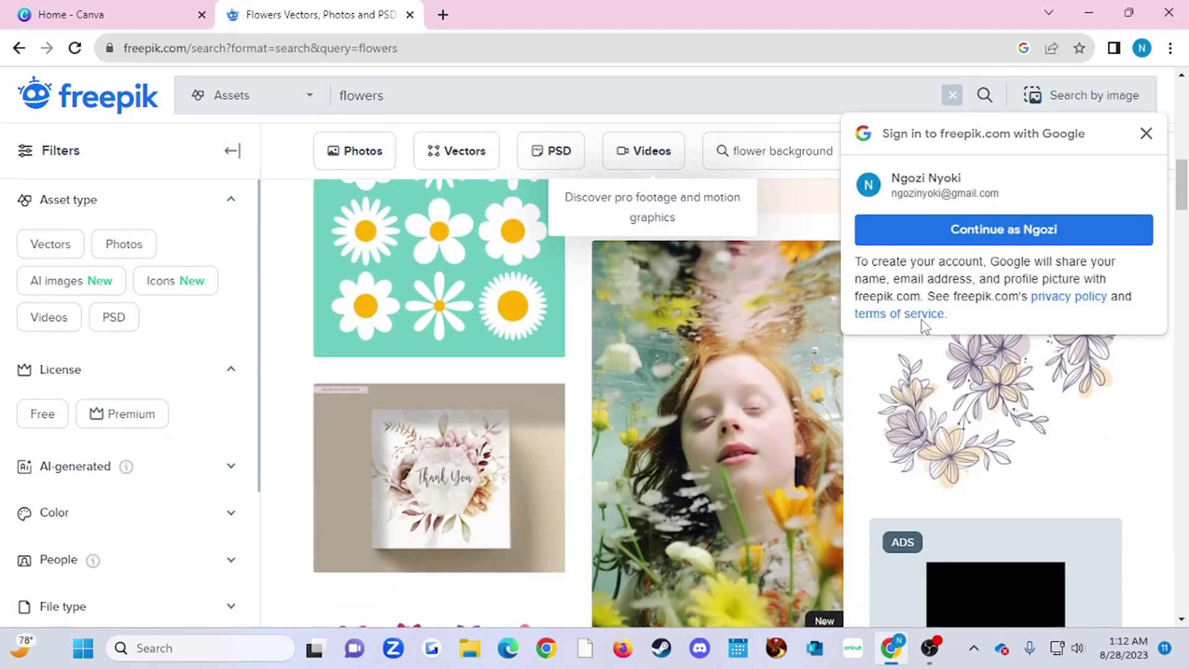
pyautogui.scroll(5, 922, 332)
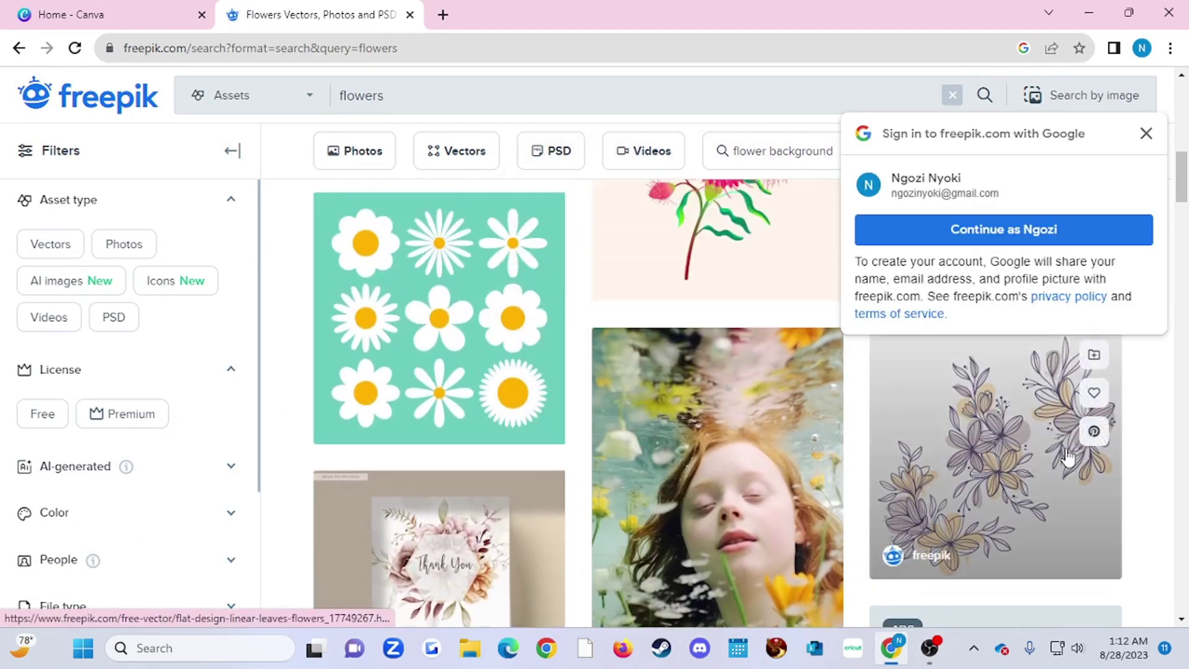
pyautogui.click(1016, 479)
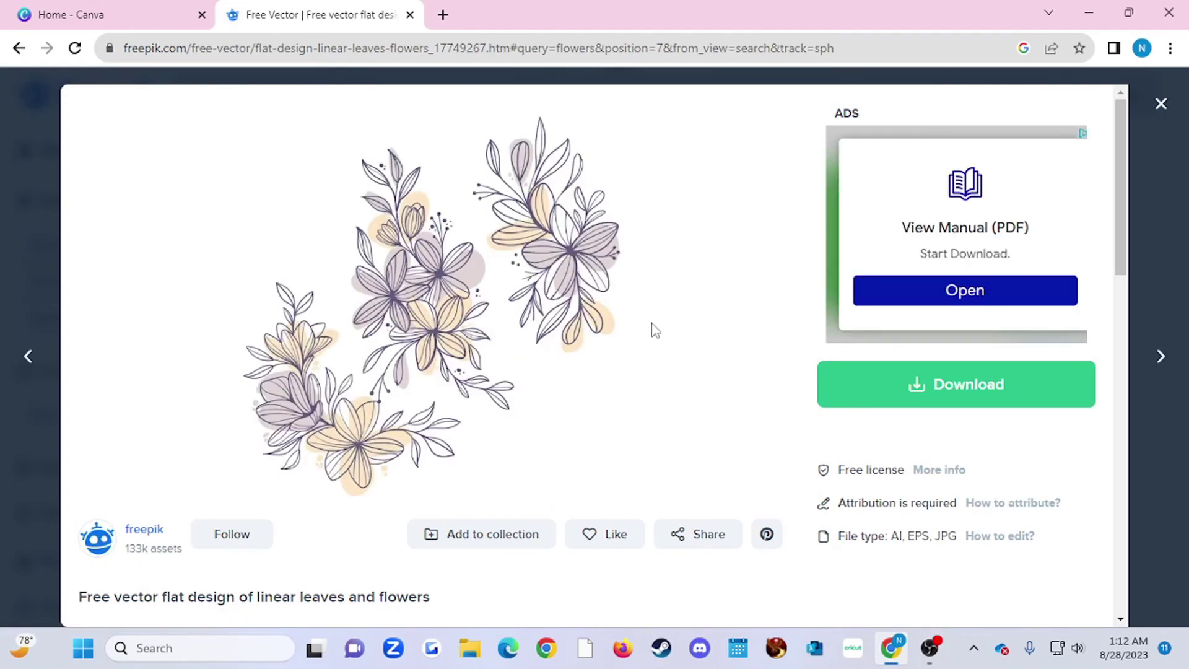
pyautogui.click(910, 390)
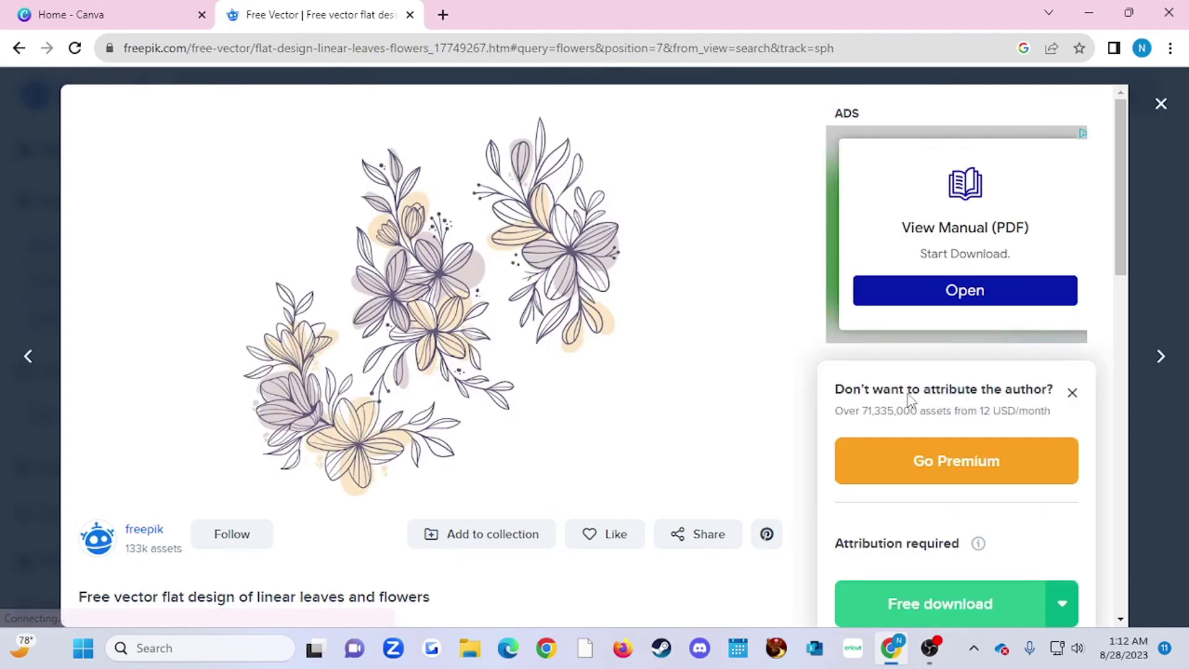
pyautogui.click(912, 601)
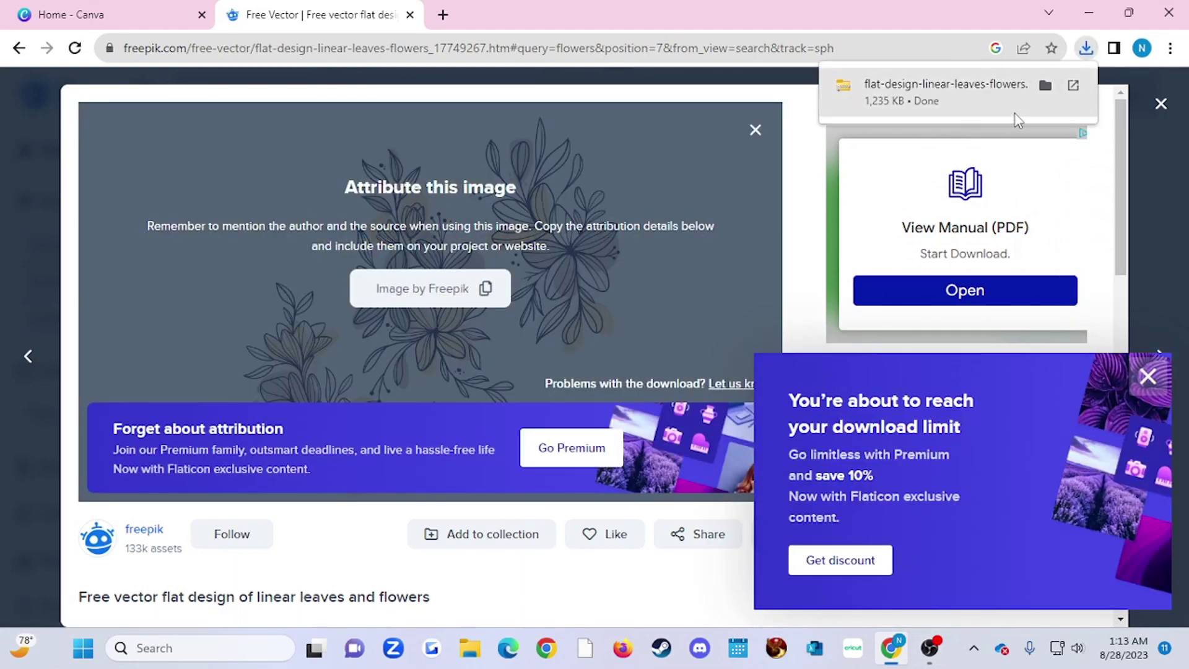
# Open the downloaded flat-design-linear-leaves-flowers archive, copy its JPG file 5859016 into the Downloads folder, and go to that folder
pyautogui.click(995, 103)
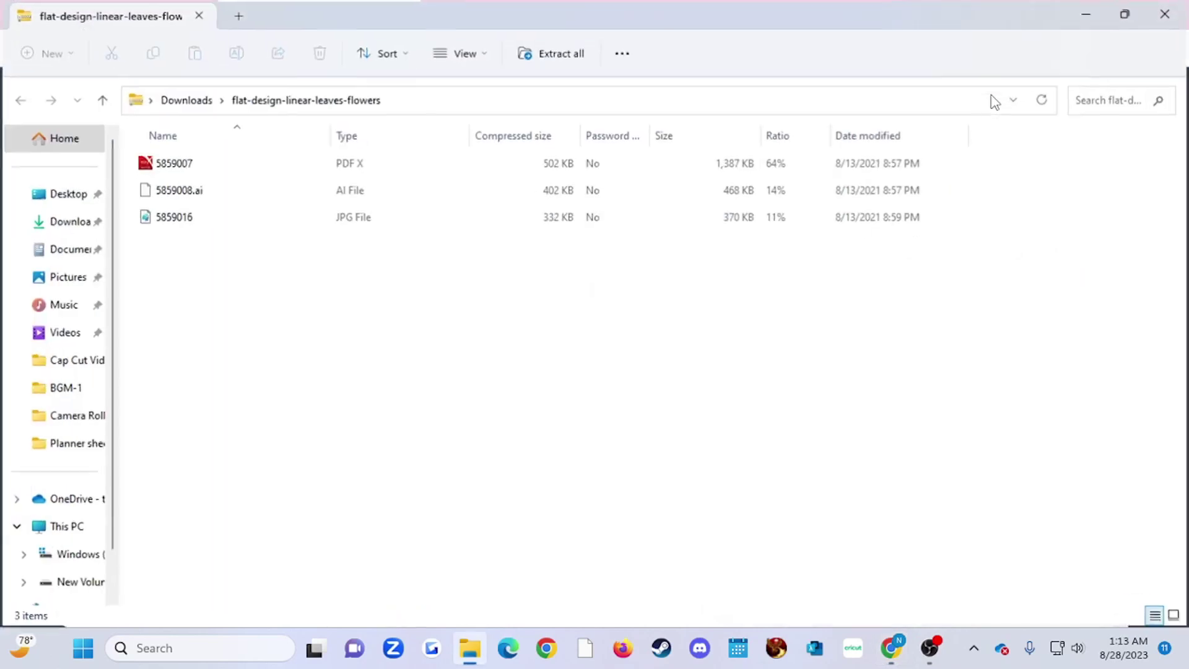
pyautogui.click(163, 218)
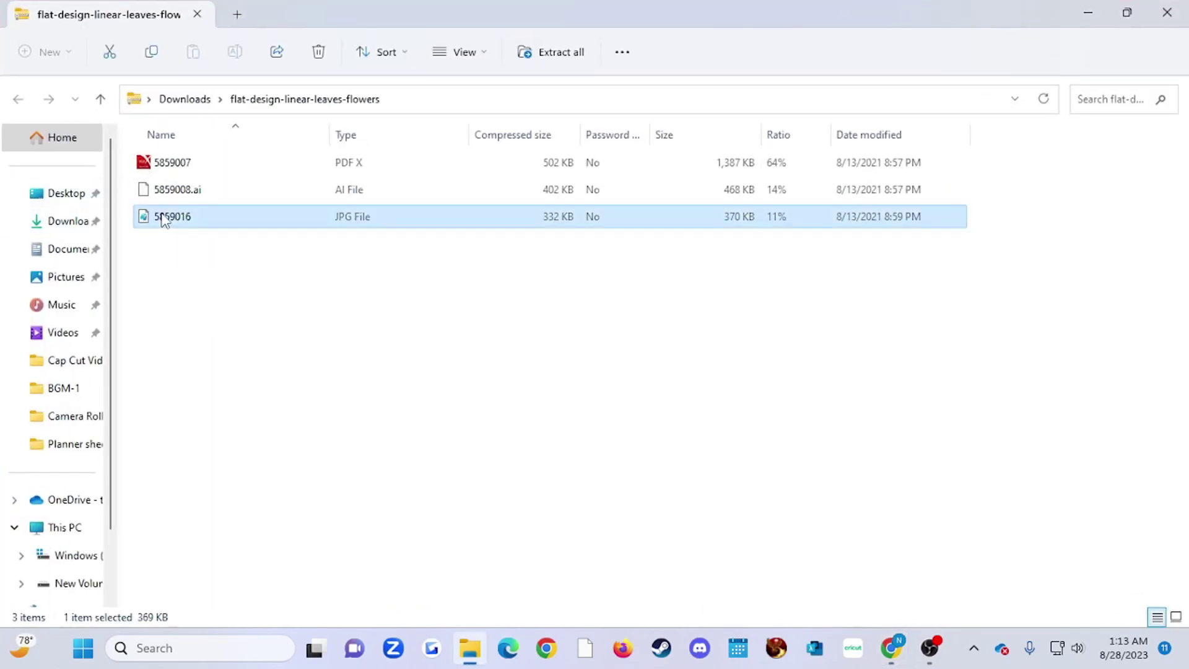
pyautogui.moveTo(163, 218); pyautogui.dragTo(55, 235)
pyautogui.click(69, 233)
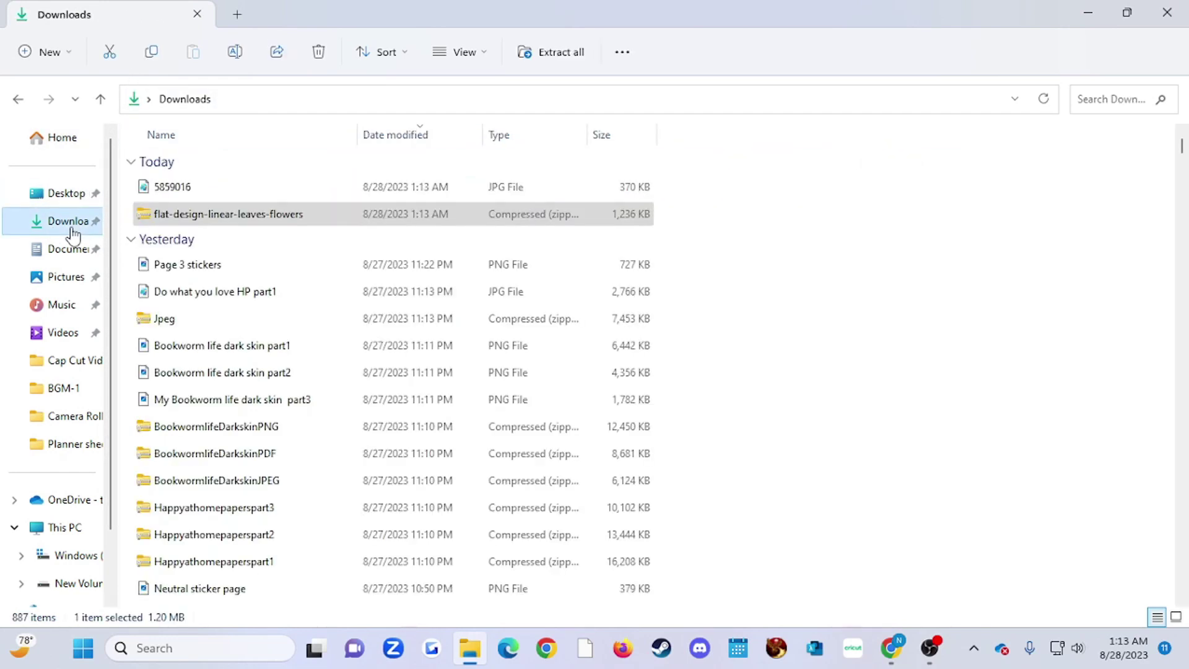
# Open the 5859016 JPG from Downloads in Paint and resize it to 25 percent, keeping its proportions
pyautogui.doubleClick(151, 187)
pyautogui.scroll(-10, 595, 384)
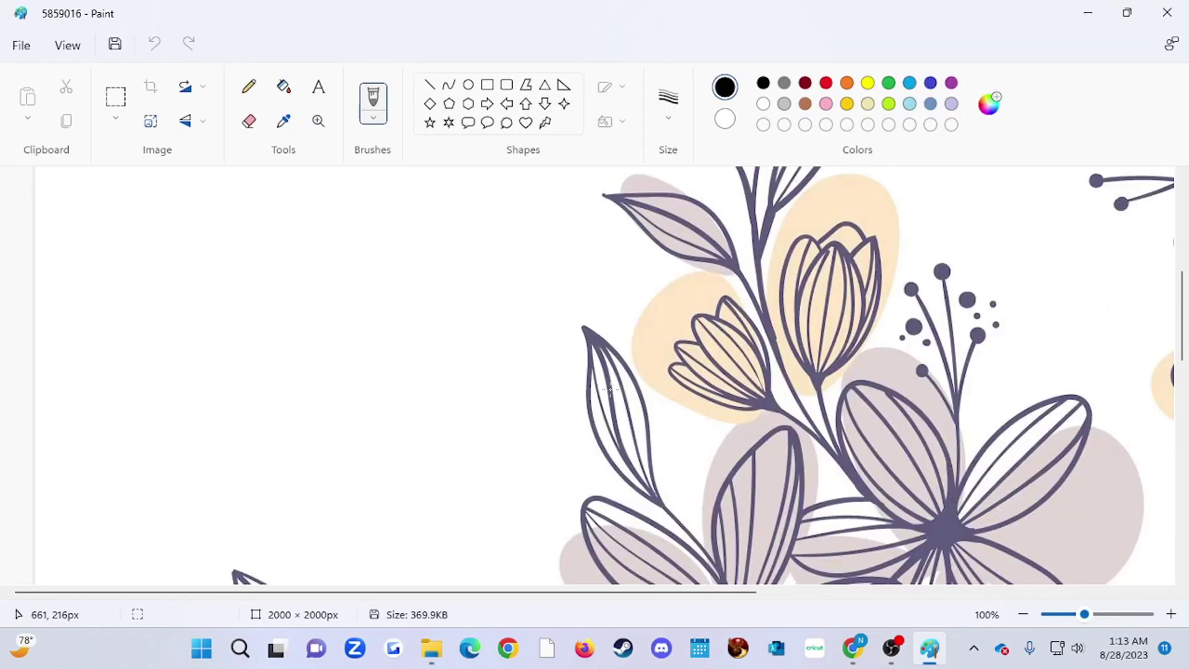
pyautogui.scroll(-6, 610, 389)
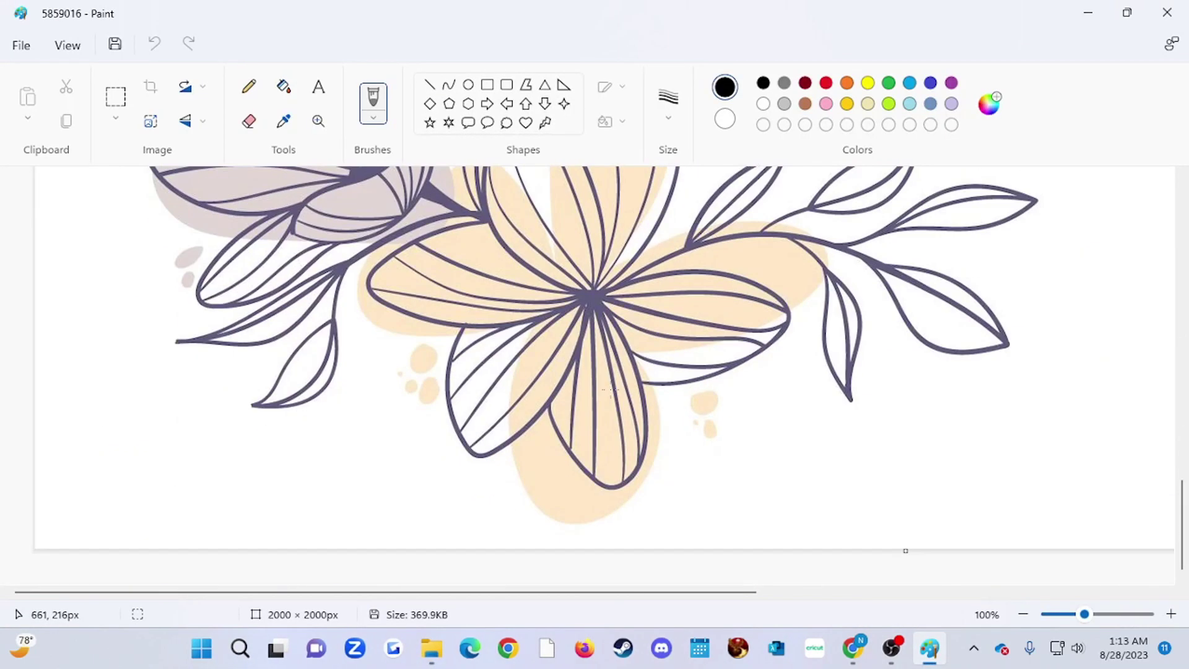
pyautogui.scroll(10, 611, 389)
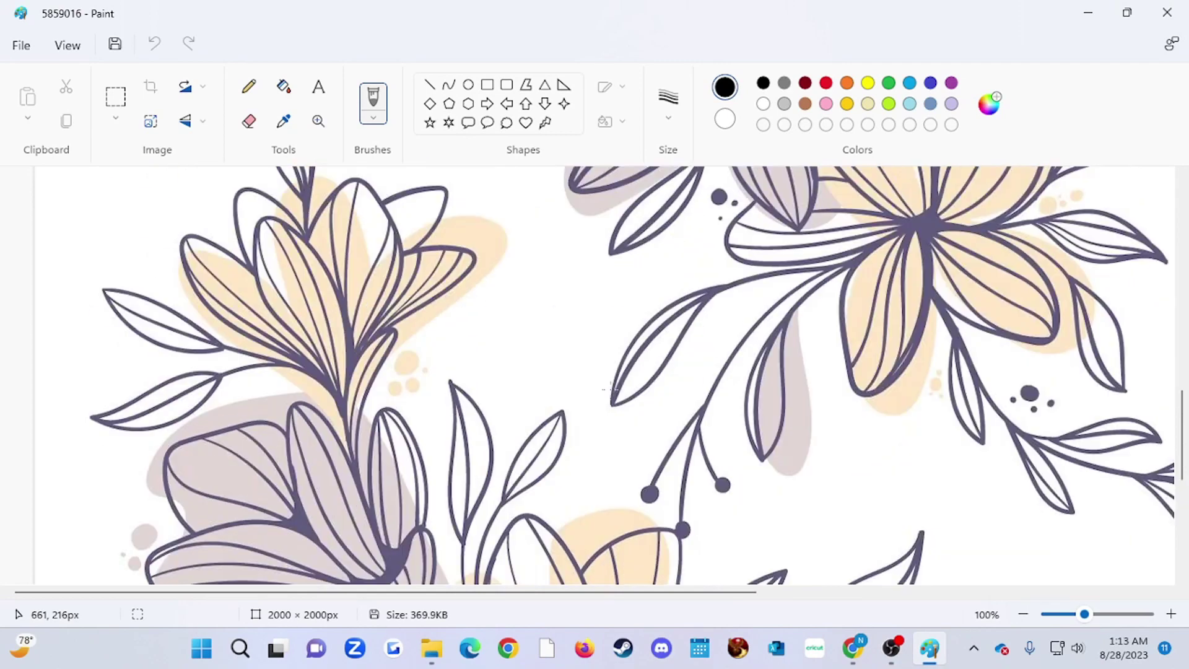
pyautogui.scroll(-5, 611, 388)
pyautogui.scroll(4, 610, 389)
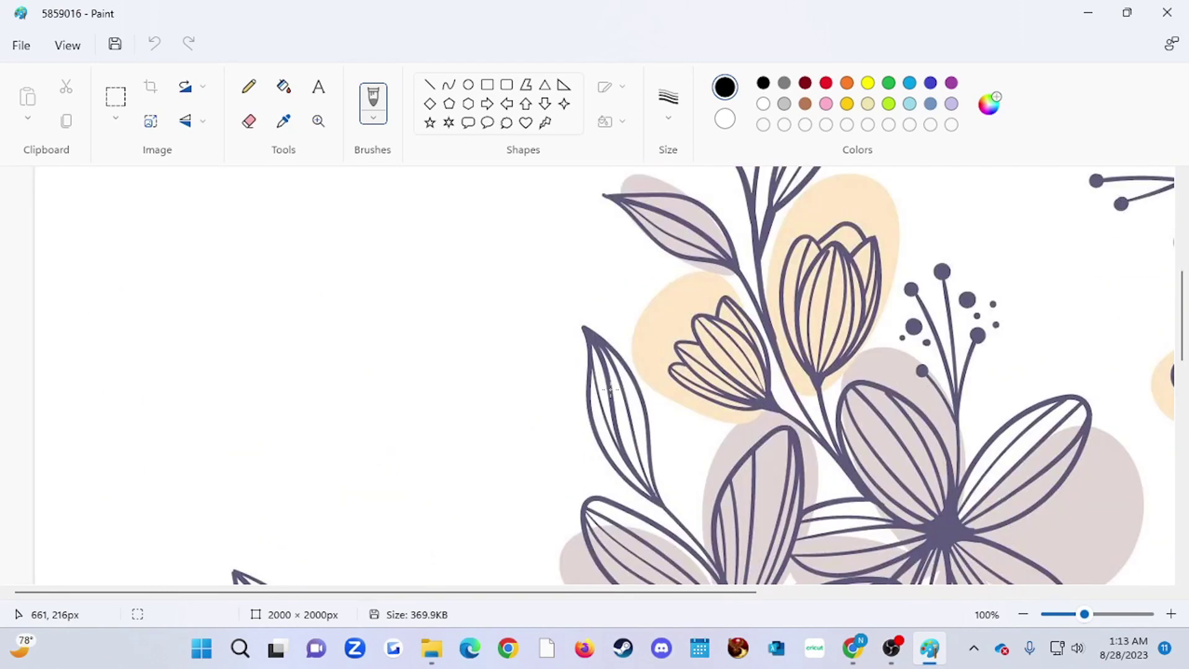
pyautogui.scroll(-5, 611, 389)
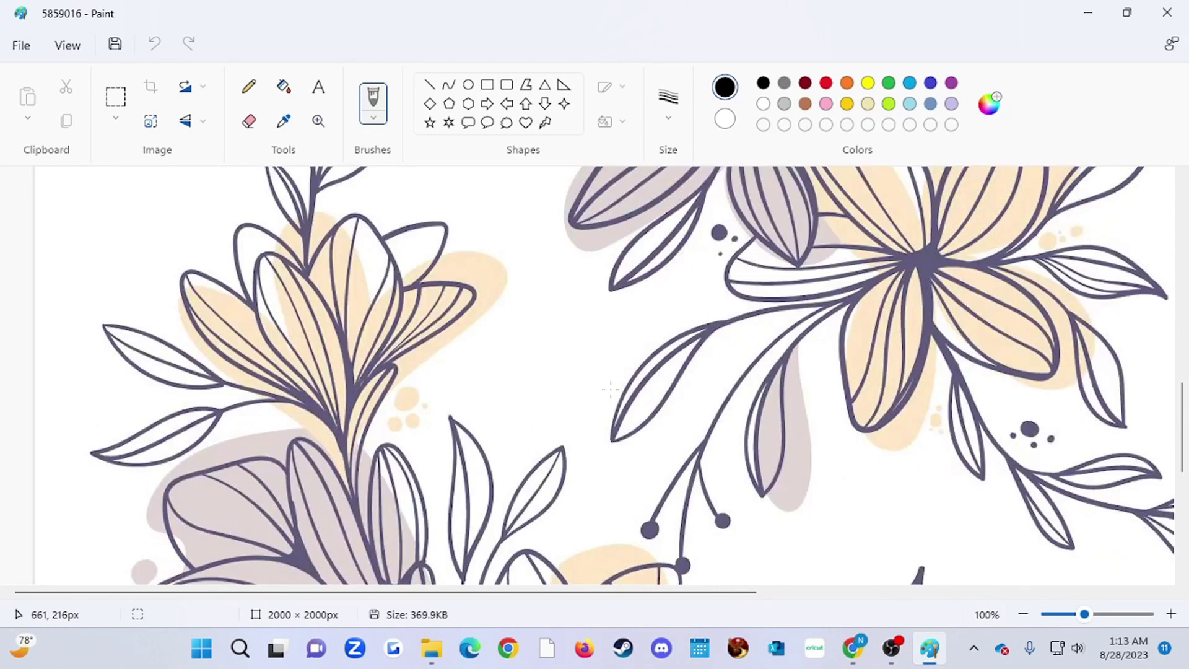
pyautogui.click(148, 123)
pyautogui.click(513, 304)
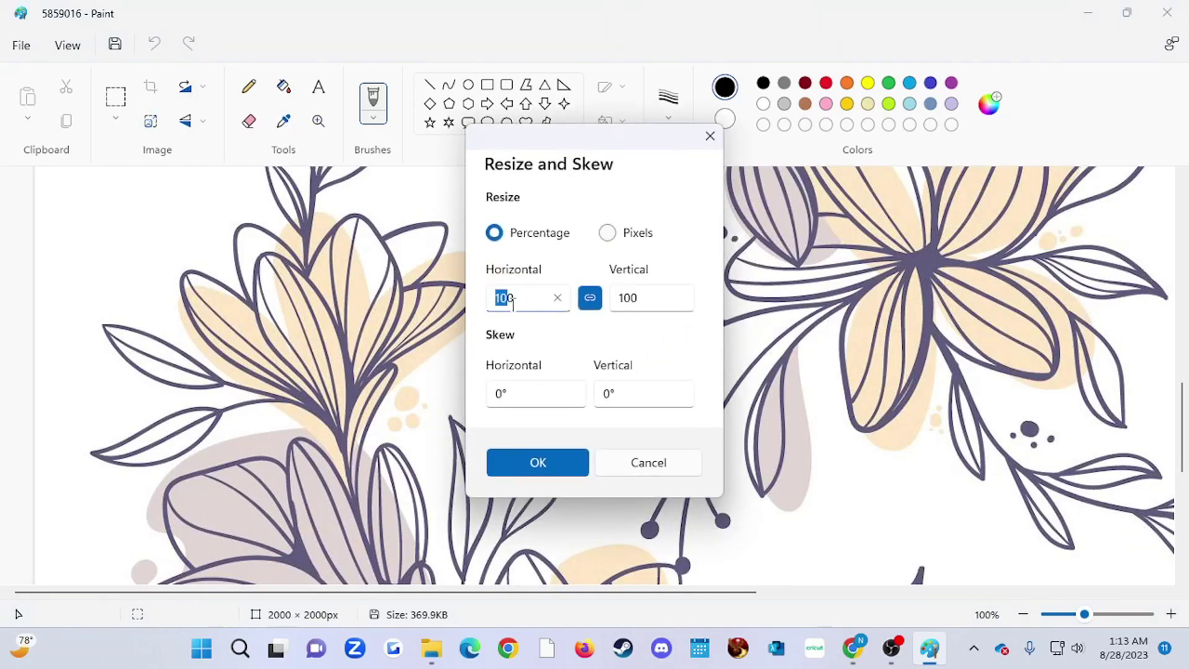
pyautogui.write('25')
pyautogui.click(563, 462)
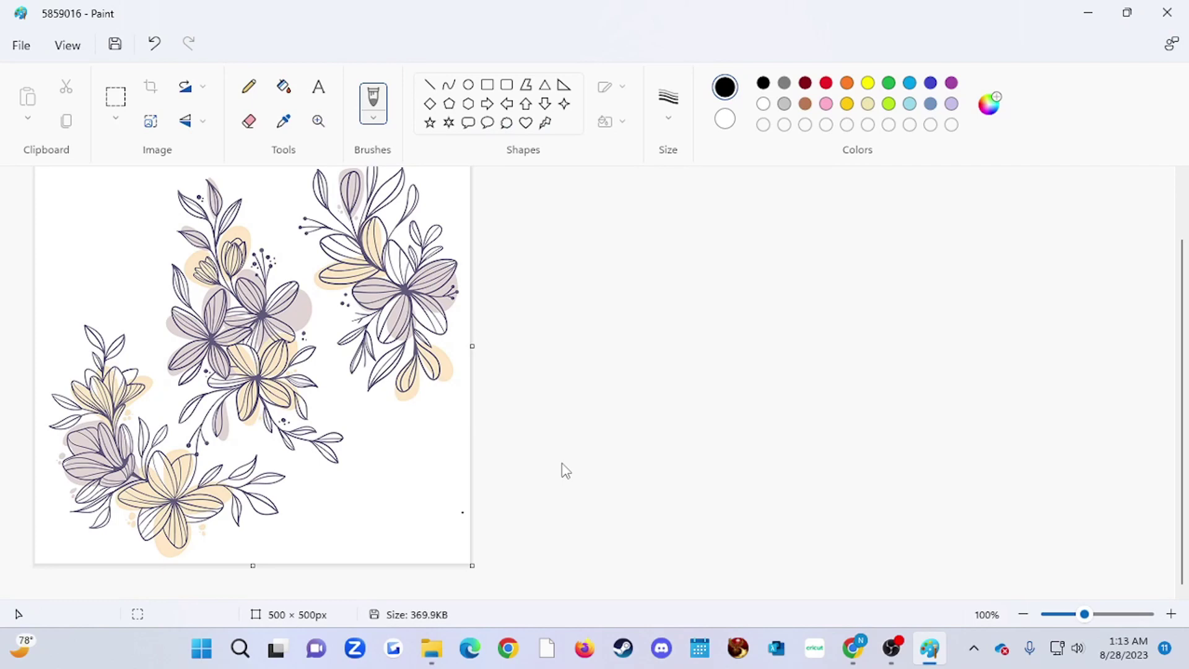
# Save the resized image in the Downloads folder as a PNG named "sticker flowers", and close Paint and the folder window
pyautogui.click(19, 45)
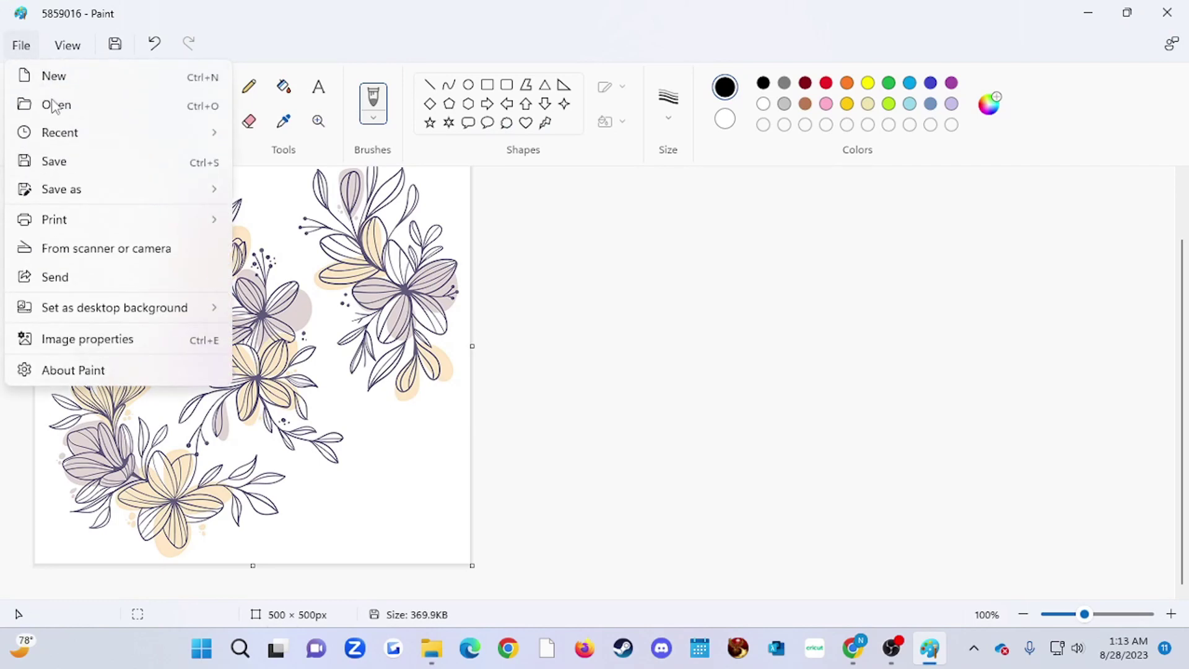
pyautogui.moveTo(103, 206)
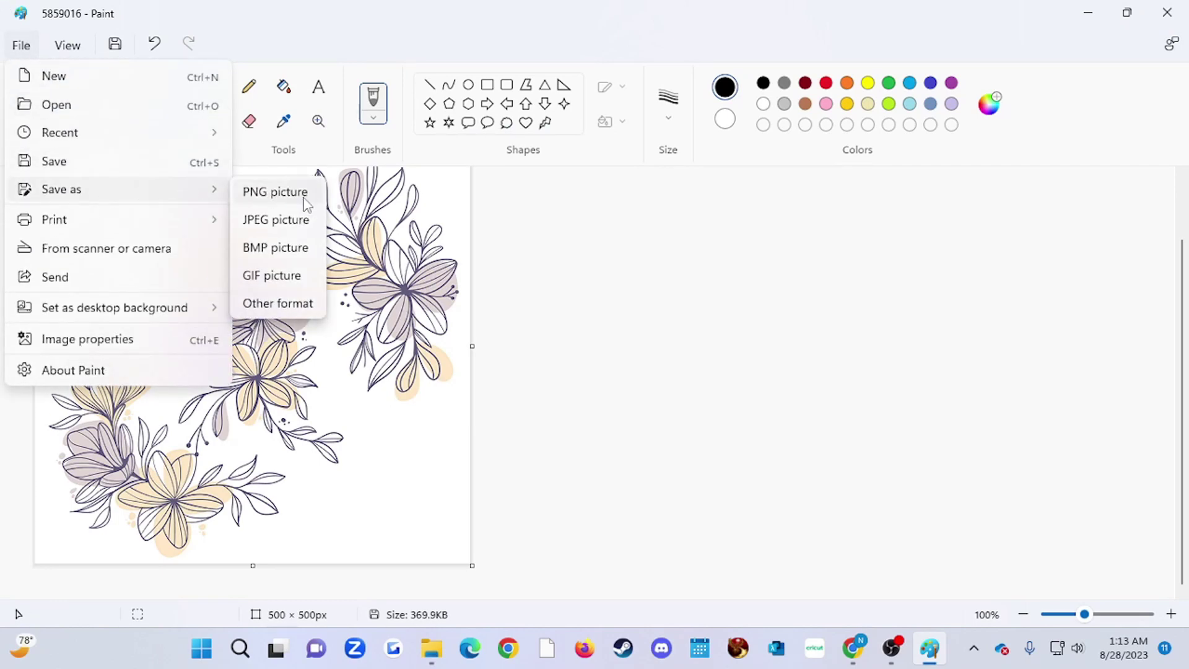
pyautogui.click(285, 193)
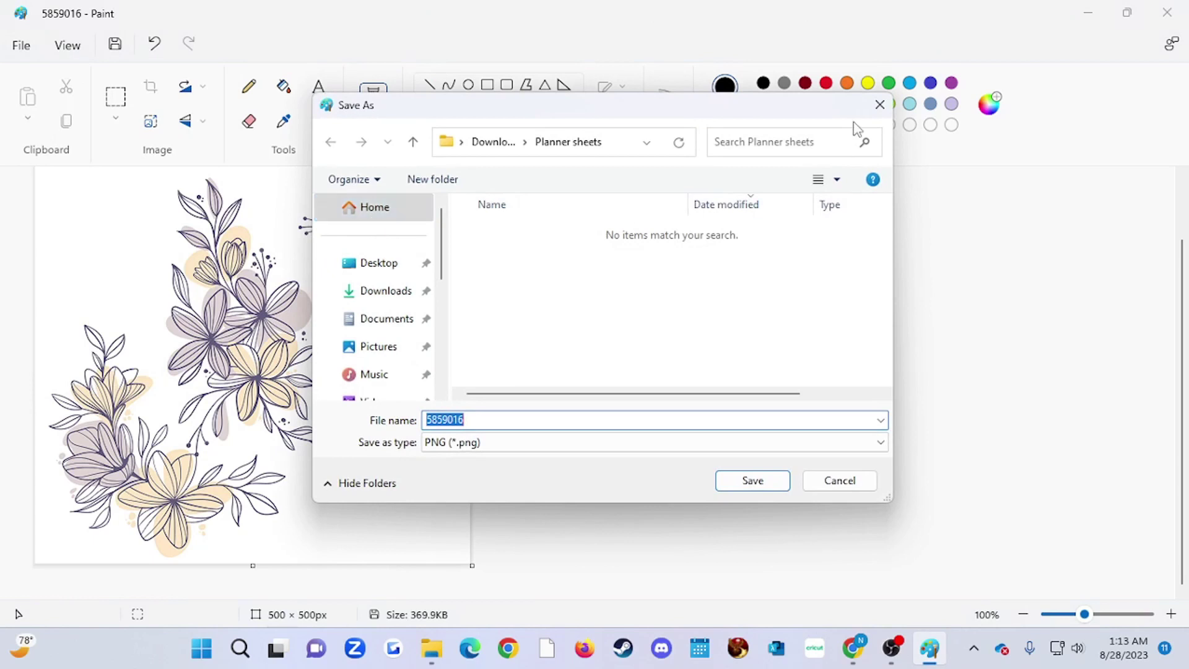
pyautogui.write('si')
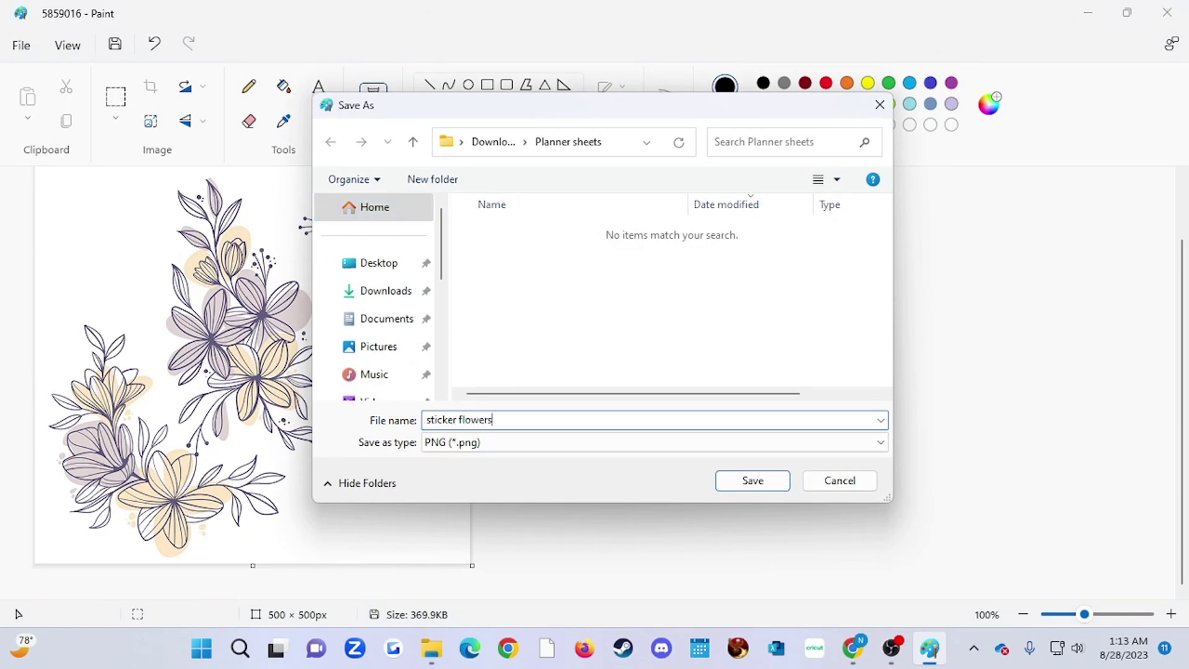
pyautogui.click(416, 293)
pyautogui.click(764, 474)
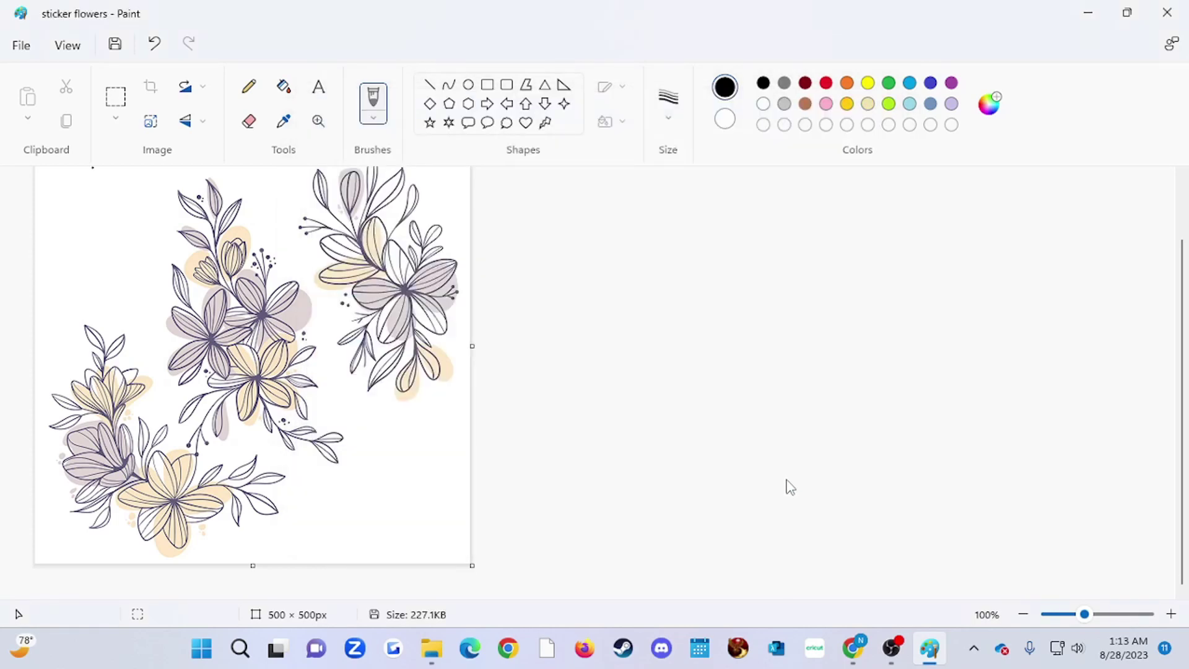
pyautogui.click(1178, 18)
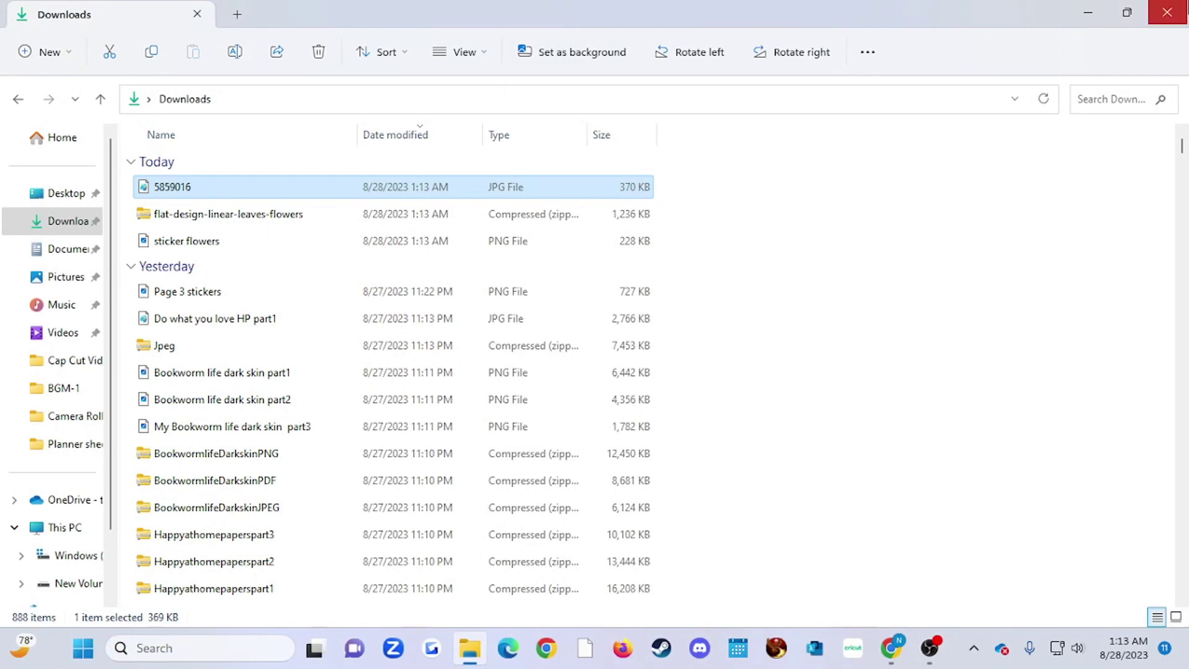
pyautogui.click(1170, 14)
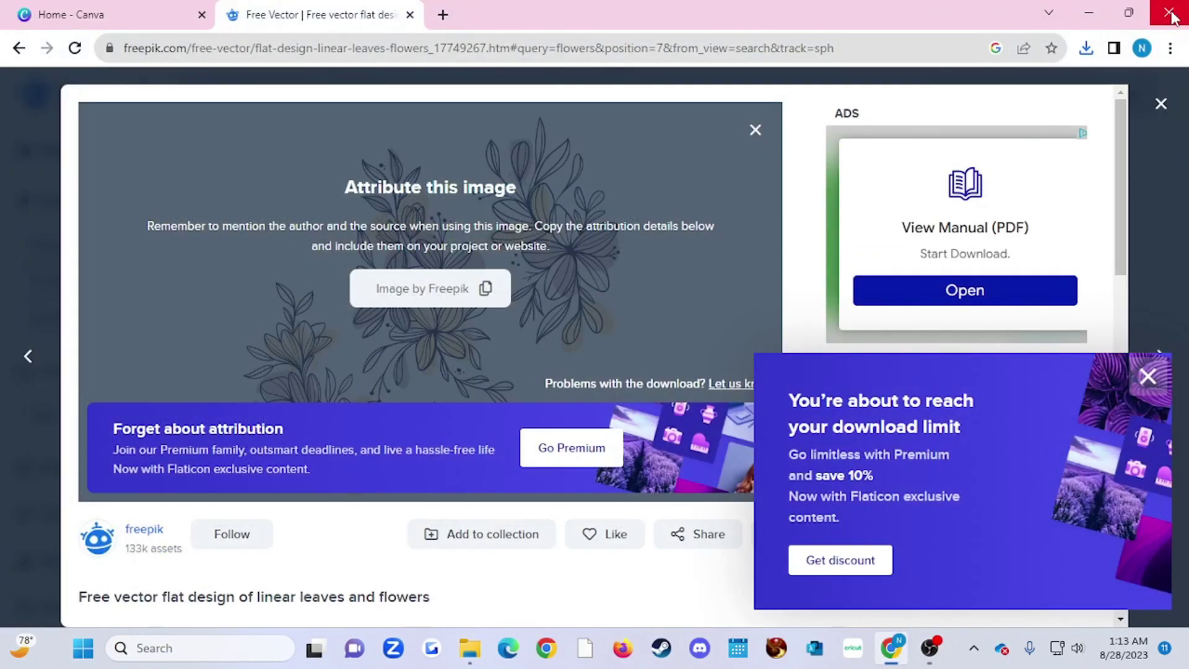
# Switch to Canva and create a blank Flyer (Portrait 8.5 × 11 in) design
pyautogui.click(111, 23)
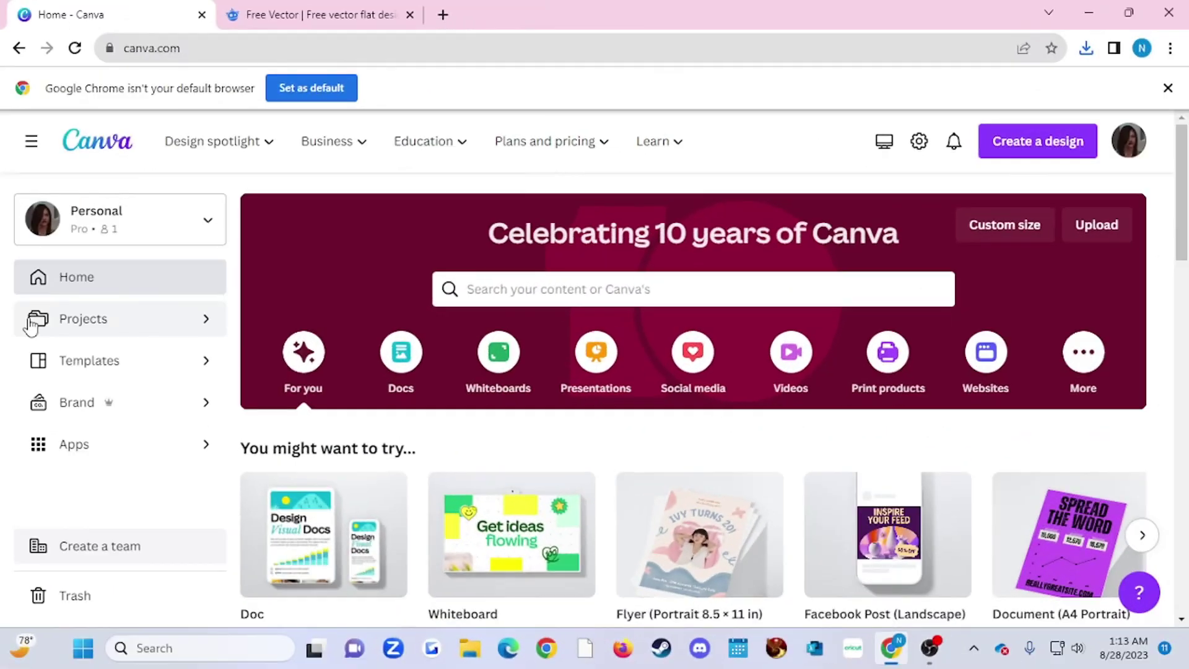
pyautogui.click(1044, 150)
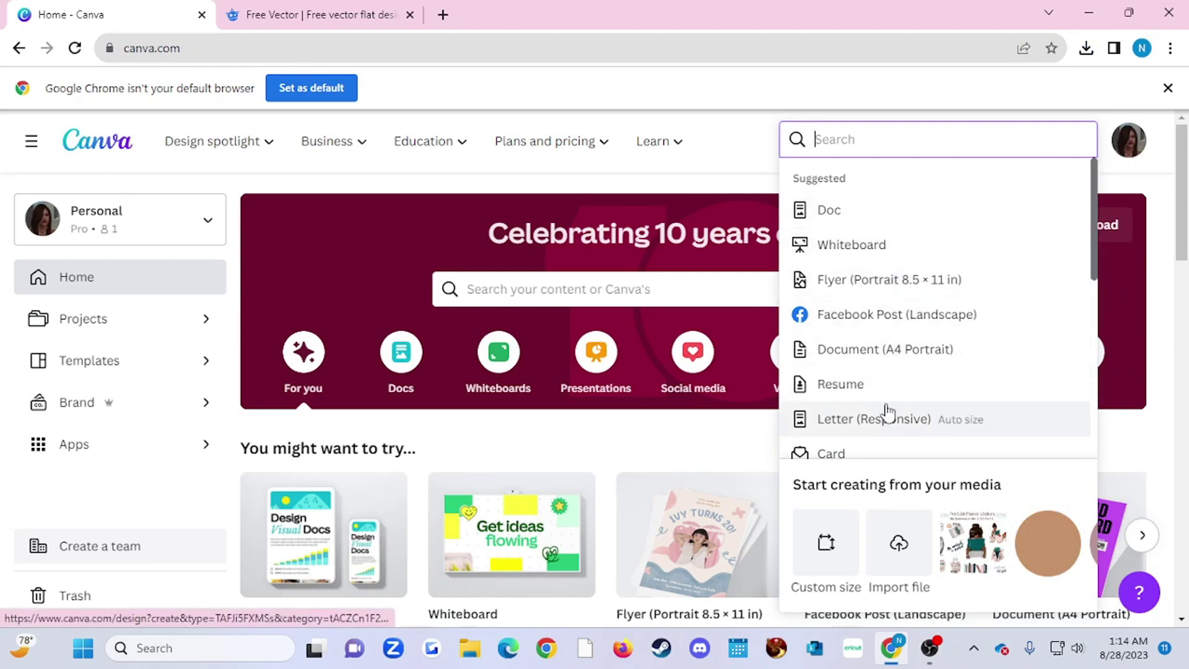
pyautogui.scroll(-4, 886, 418)
pyautogui.scroll(3, 867, 343)
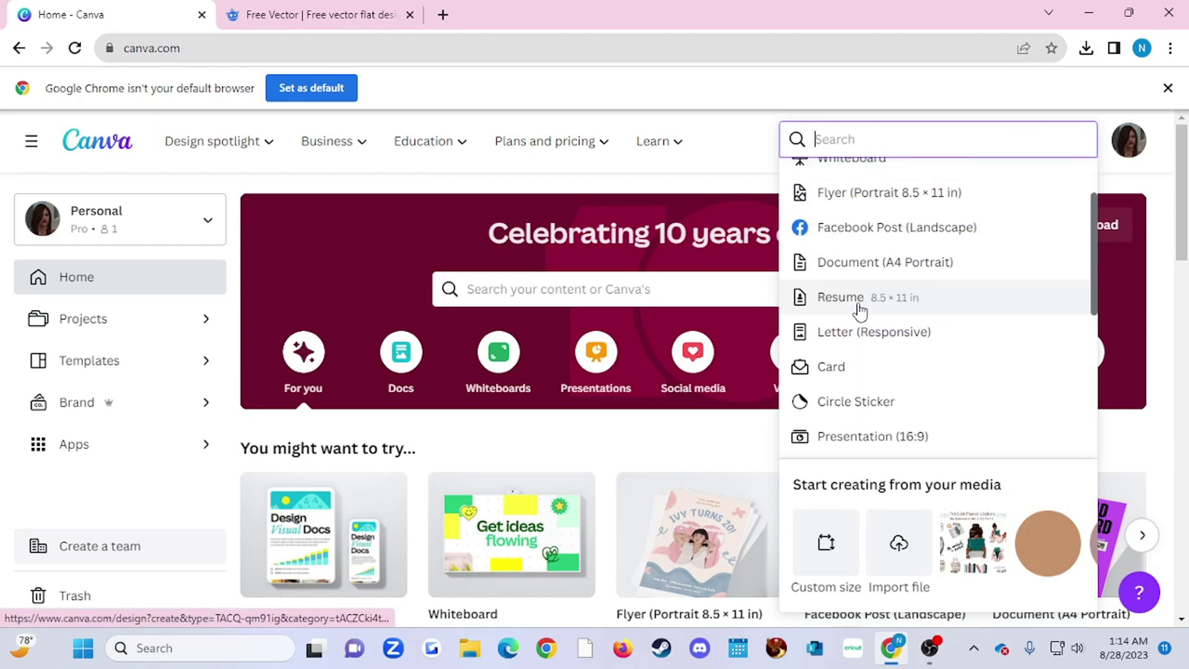
pyautogui.click(845, 195)
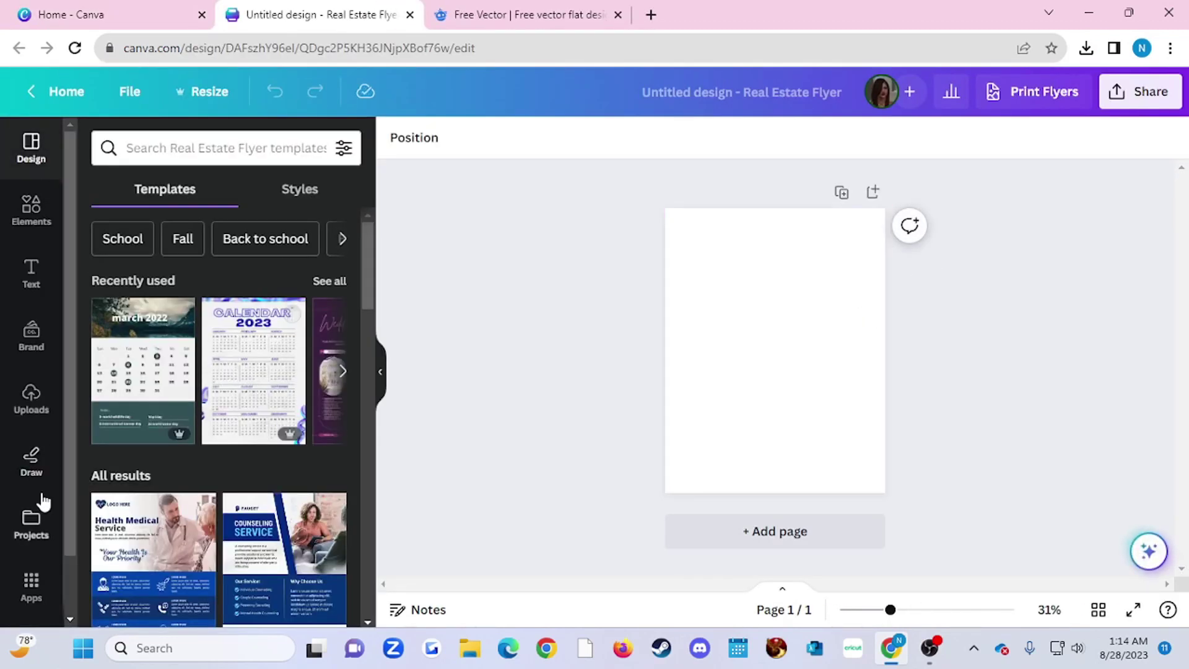
# Upload the "sticker flowers" image from the Downloads folder to the design's uploads
pyautogui.click(28, 405)
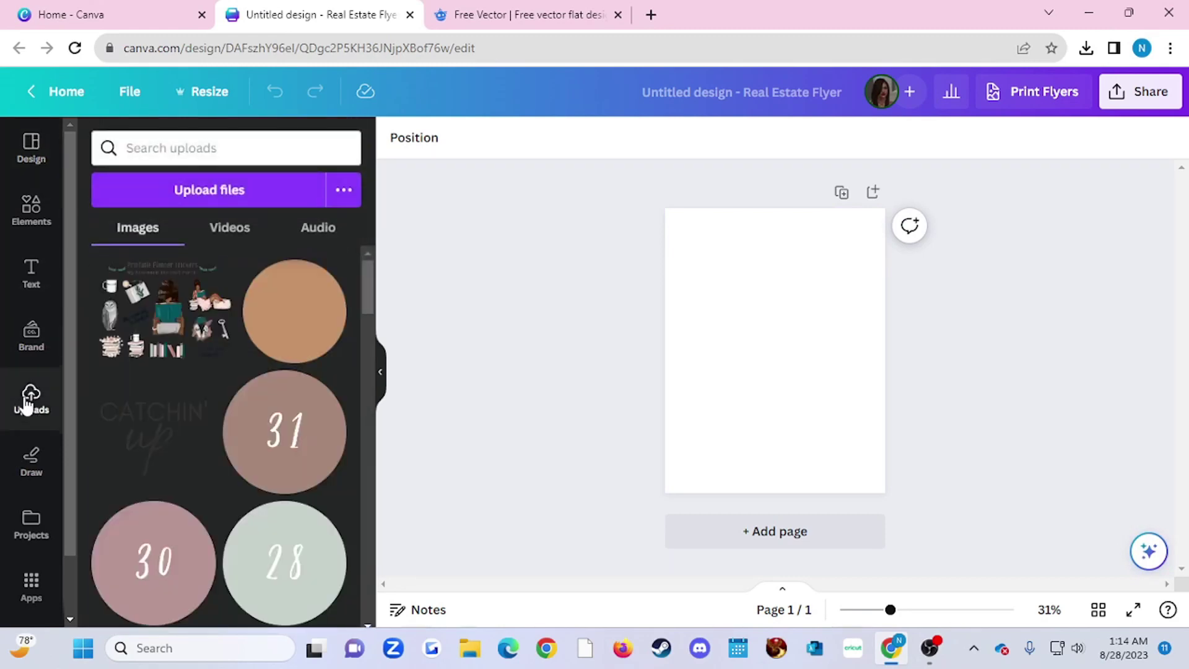
pyautogui.click(186, 192)
pyautogui.click(251, 148)
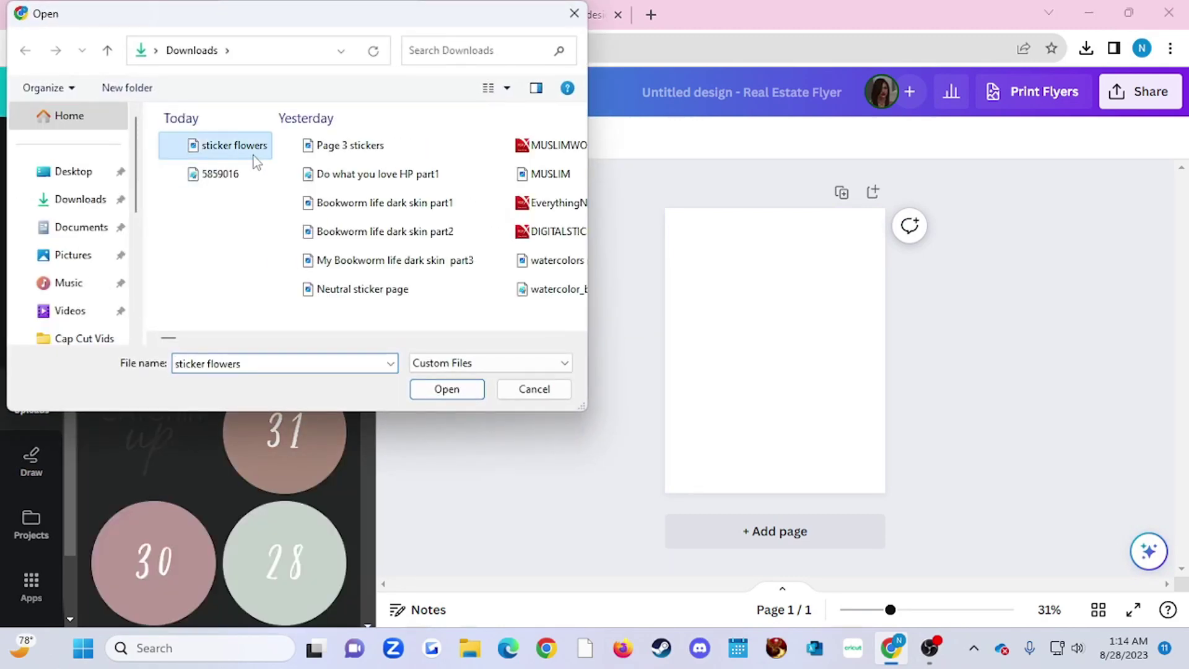
pyautogui.click(443, 388)
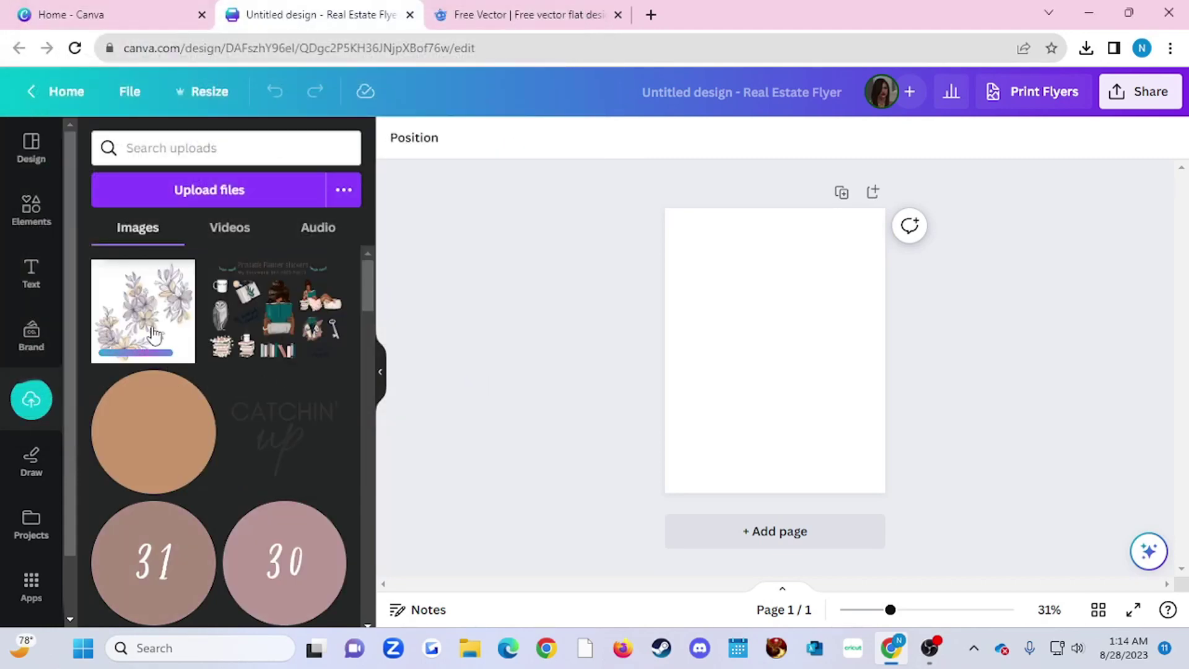
# Place the uploaded flower image in the upper left of the page and put a duplicate directly below it
pyautogui.moveTo(154, 334); pyautogui.dragTo(741, 301)
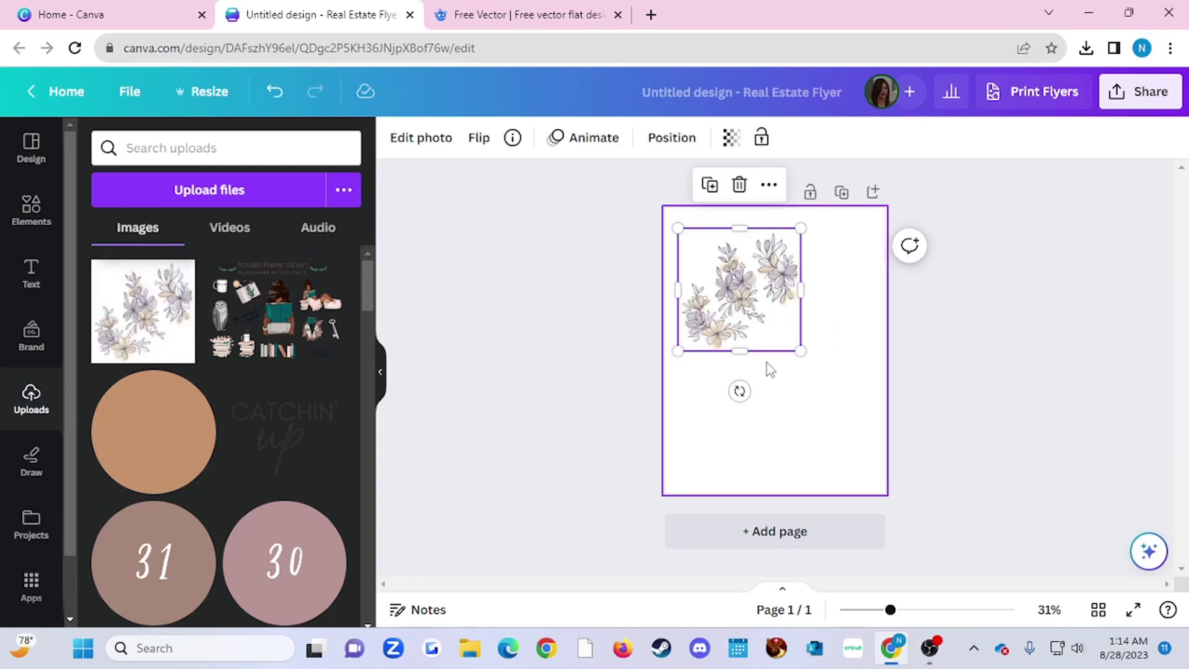
pyautogui.moveTo(757, 283); pyautogui.dragTo(756, 414)
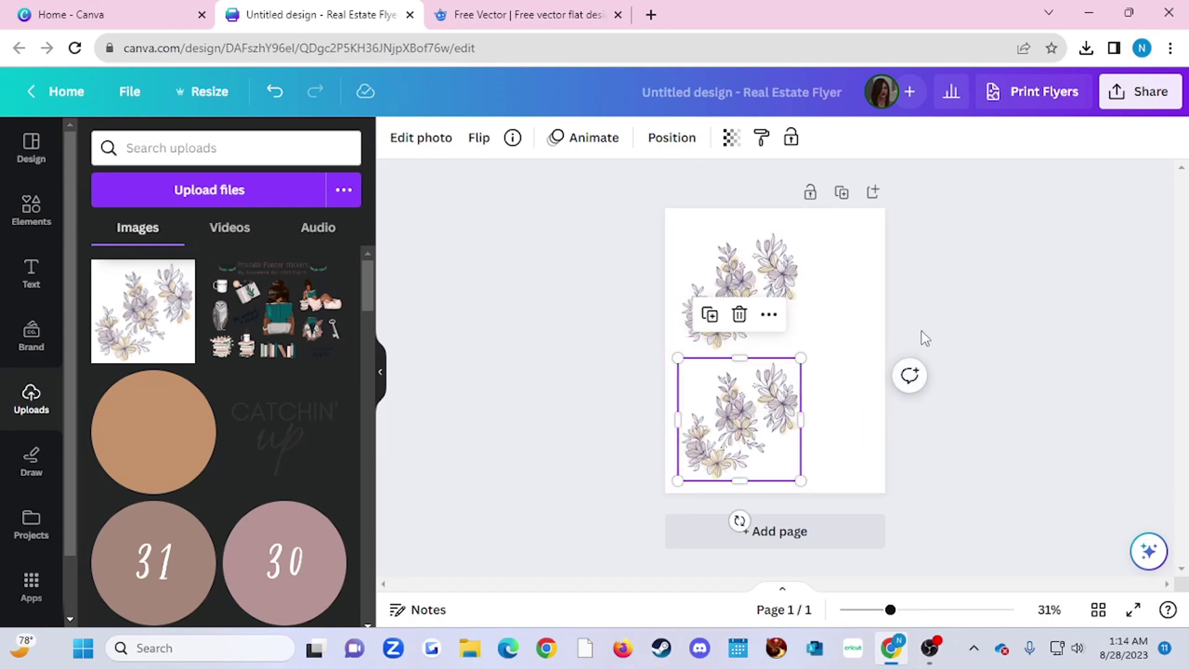
pyautogui.click(991, 279)
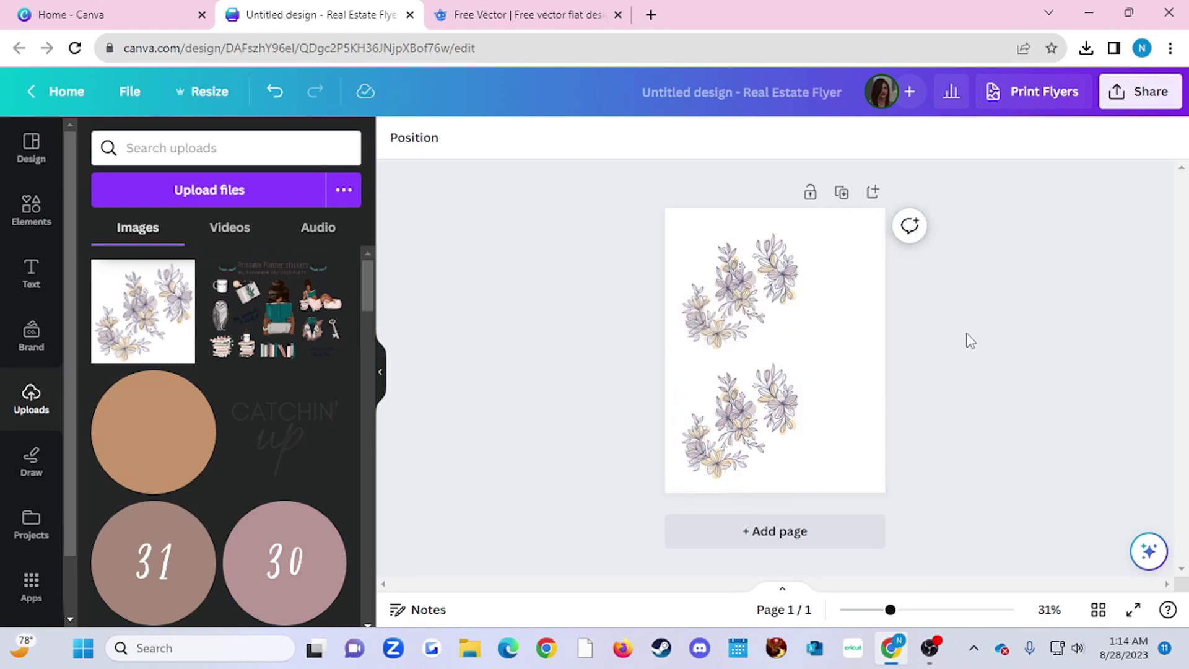
# Download the flyer design as a PNG at size 1 with a transparent background
pyautogui.click(745, 302)
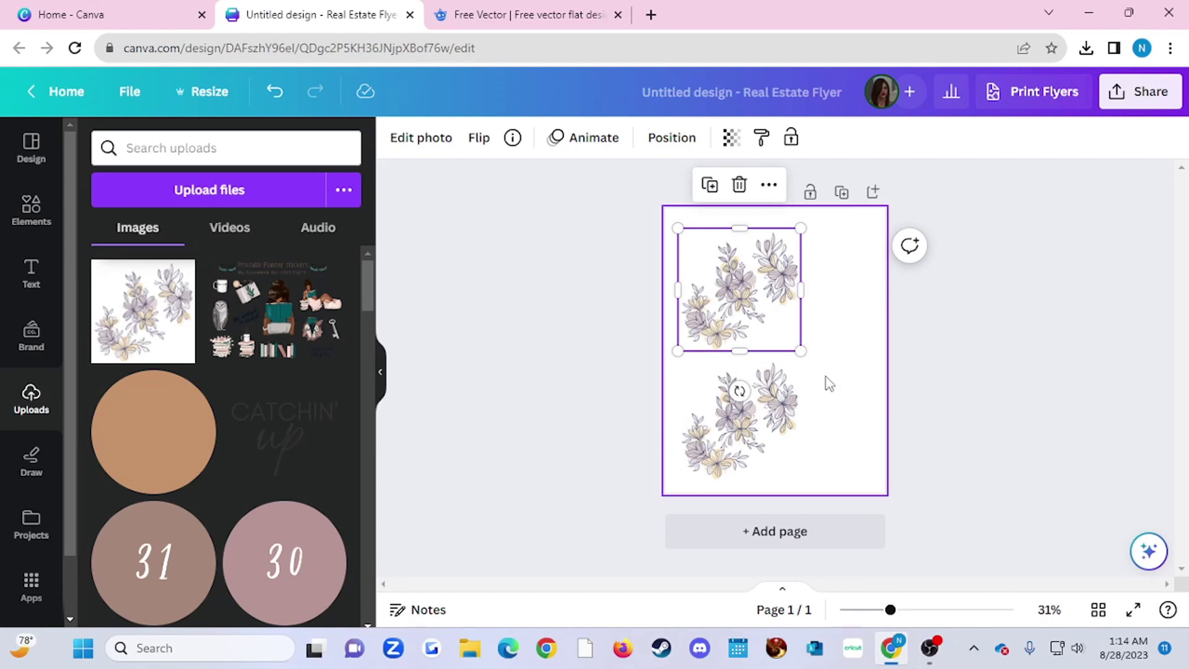
pyautogui.click(1149, 99)
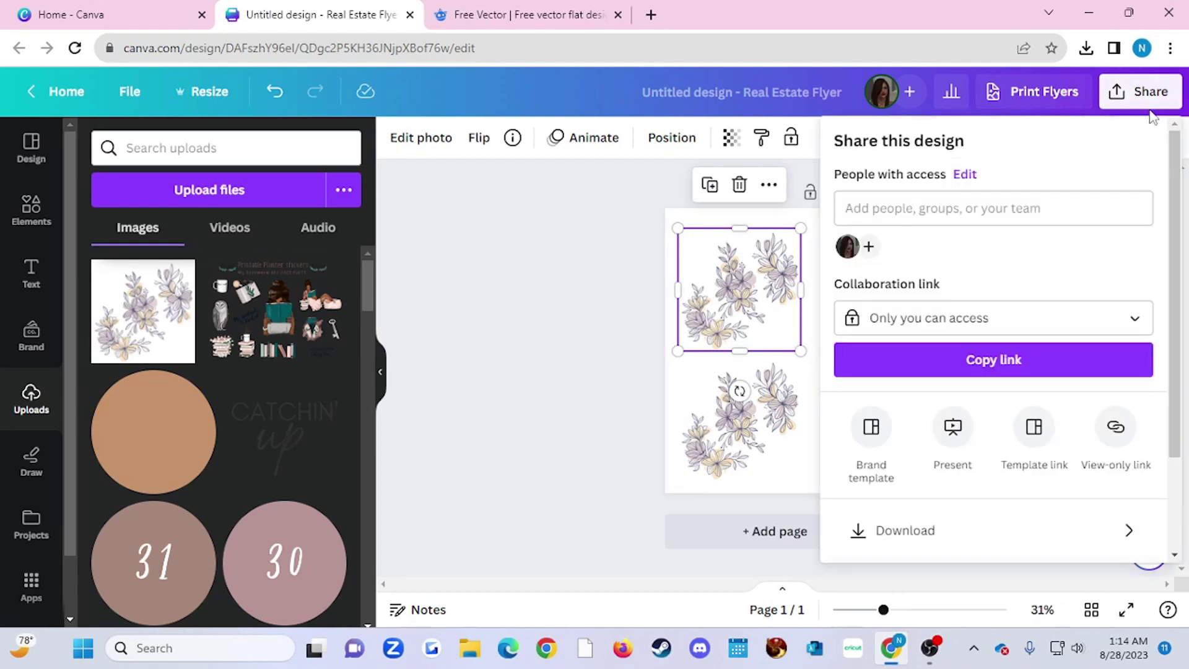
pyautogui.click(934, 528)
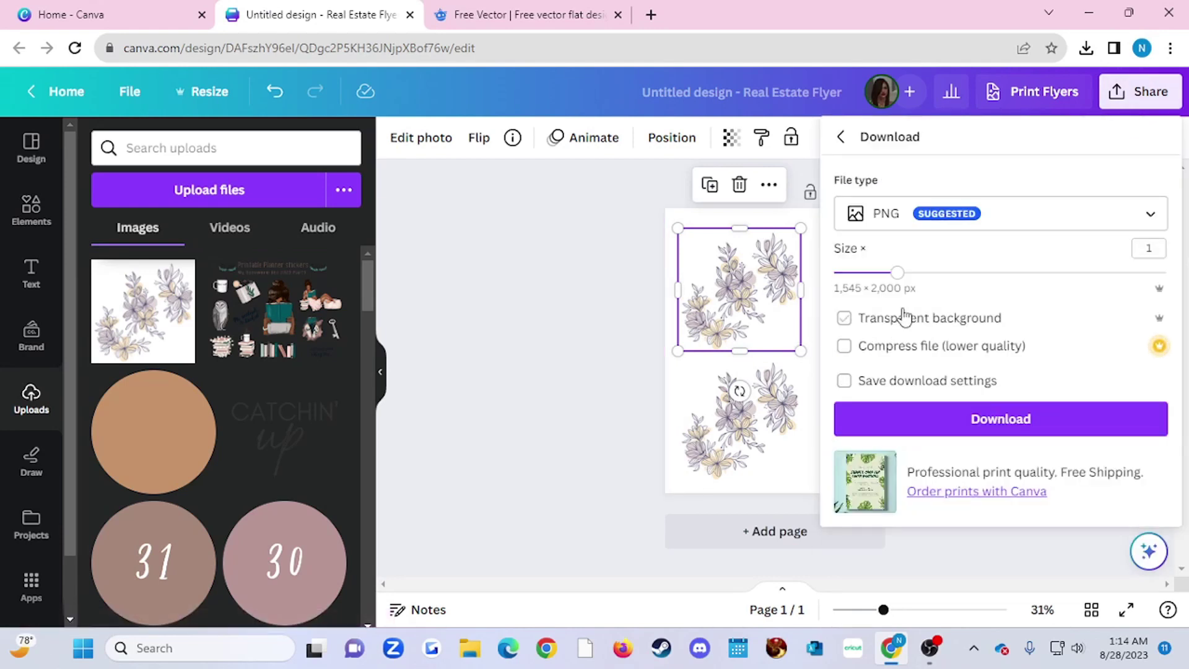
pyautogui.click(846, 319)
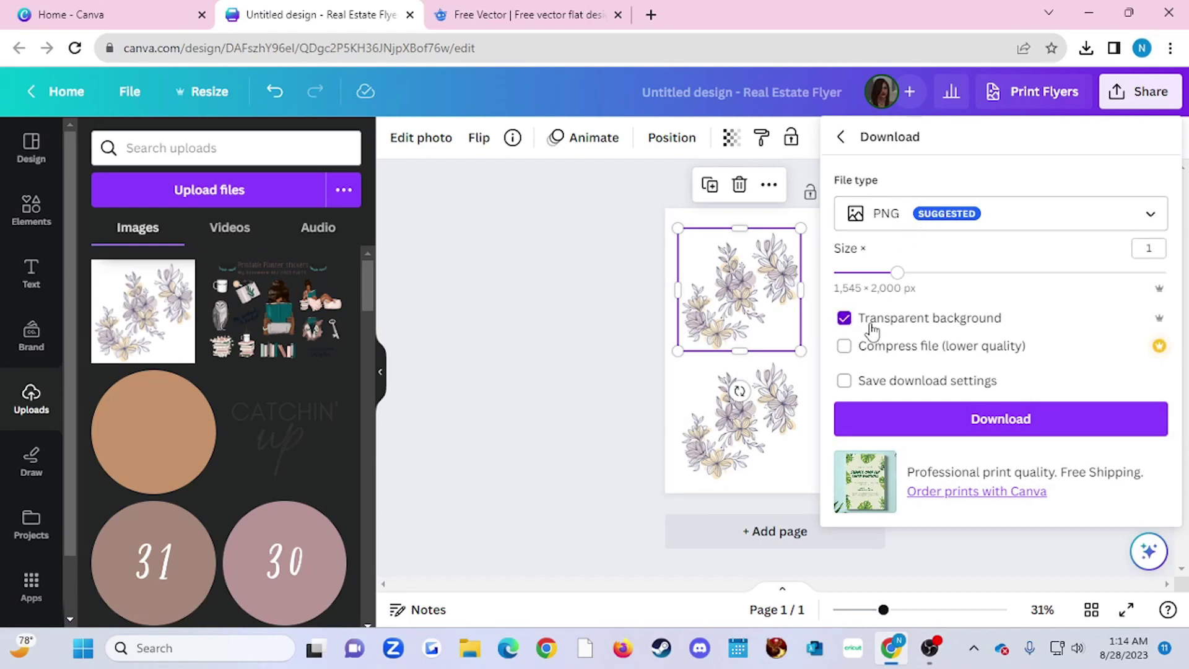
pyautogui.click(977, 419)
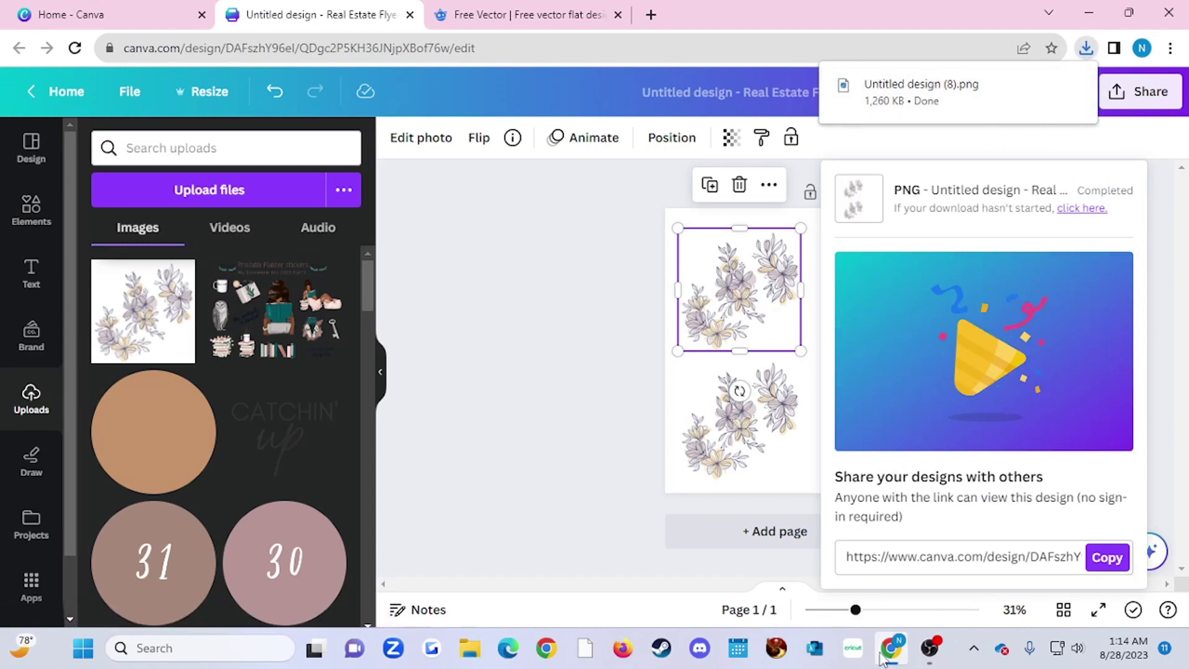
# Switch to Cricut Design Space and start a new project with a blank canvas
pyautogui.moveTo(908, 659)
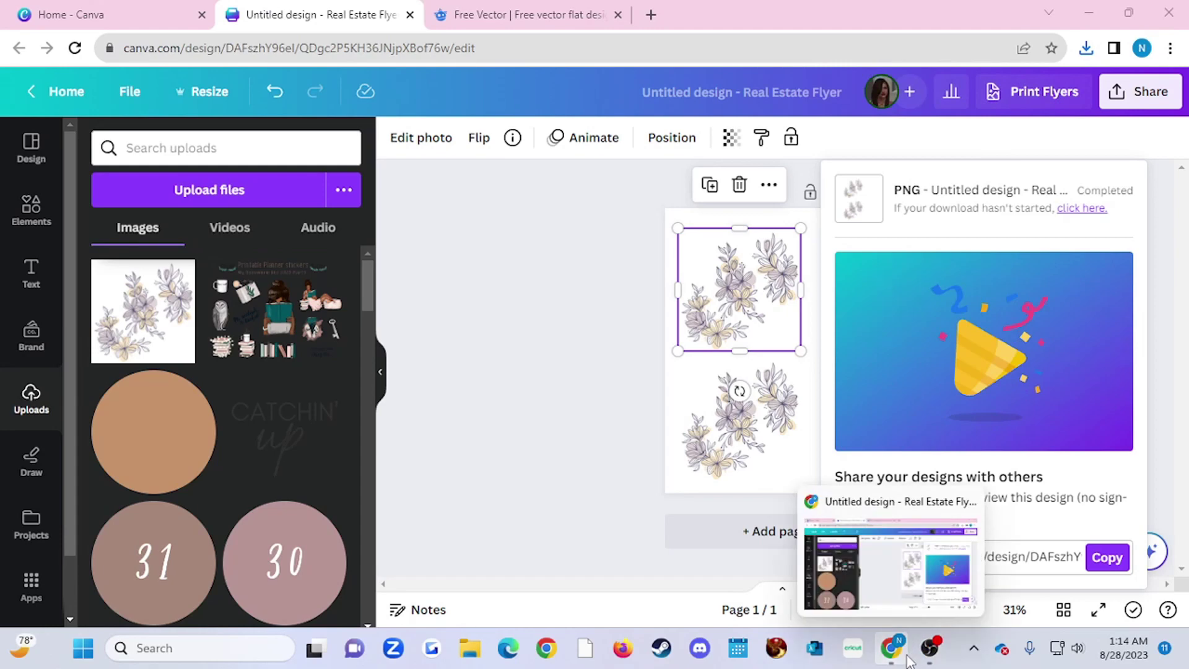
pyautogui.click(853, 647)
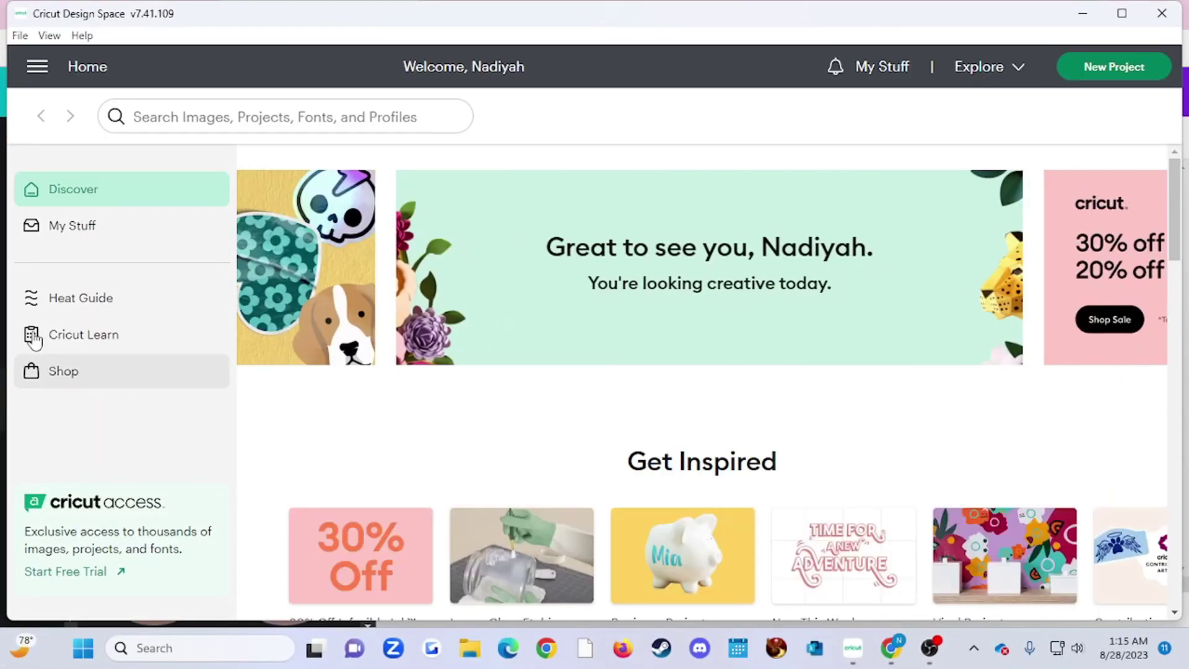
pyautogui.click(96, 227)
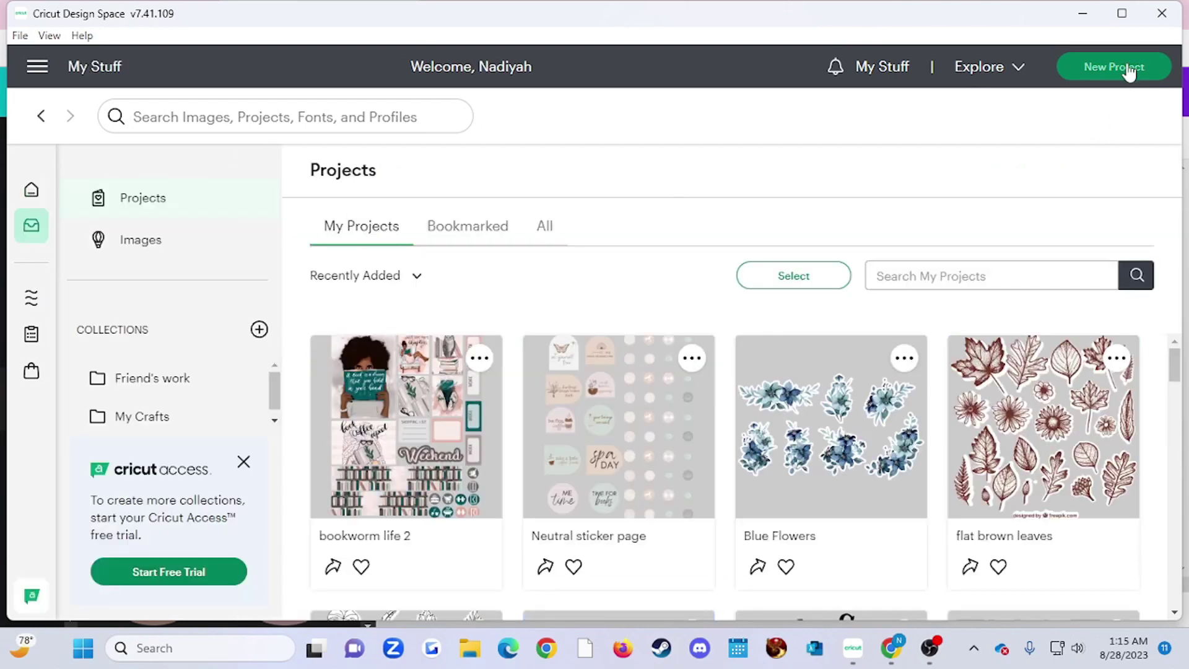
pyautogui.click(1121, 70)
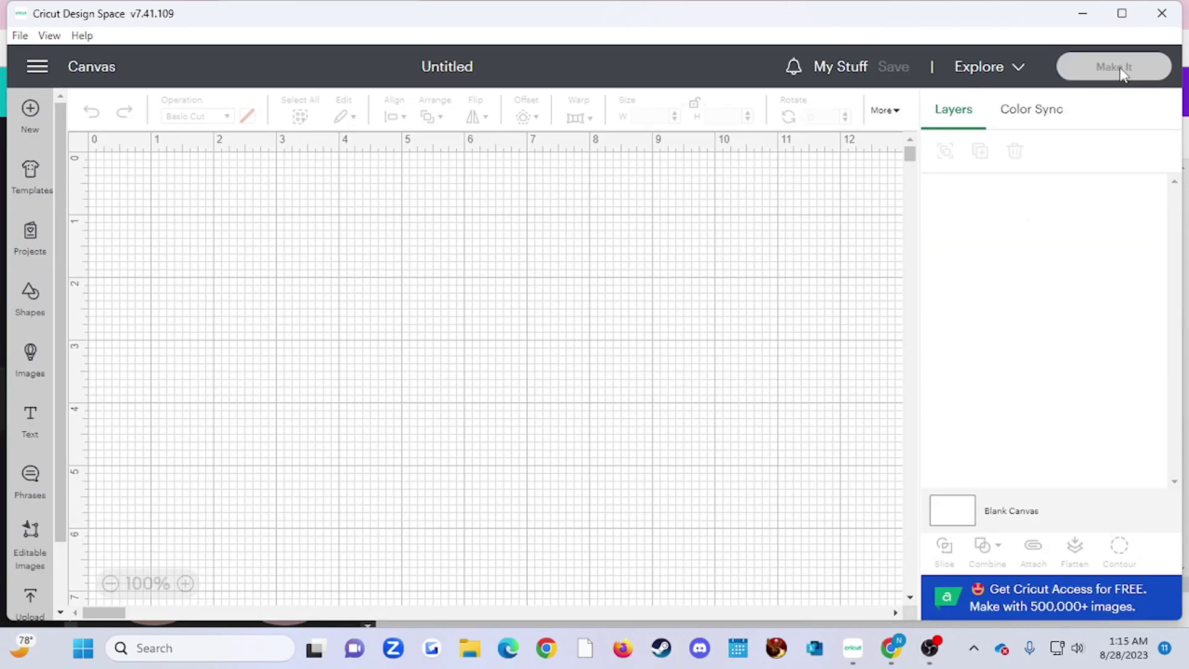
# Load the "Untitled design (8)" file from the Downloads folder as a new image upload
pyautogui.click(31, 604)
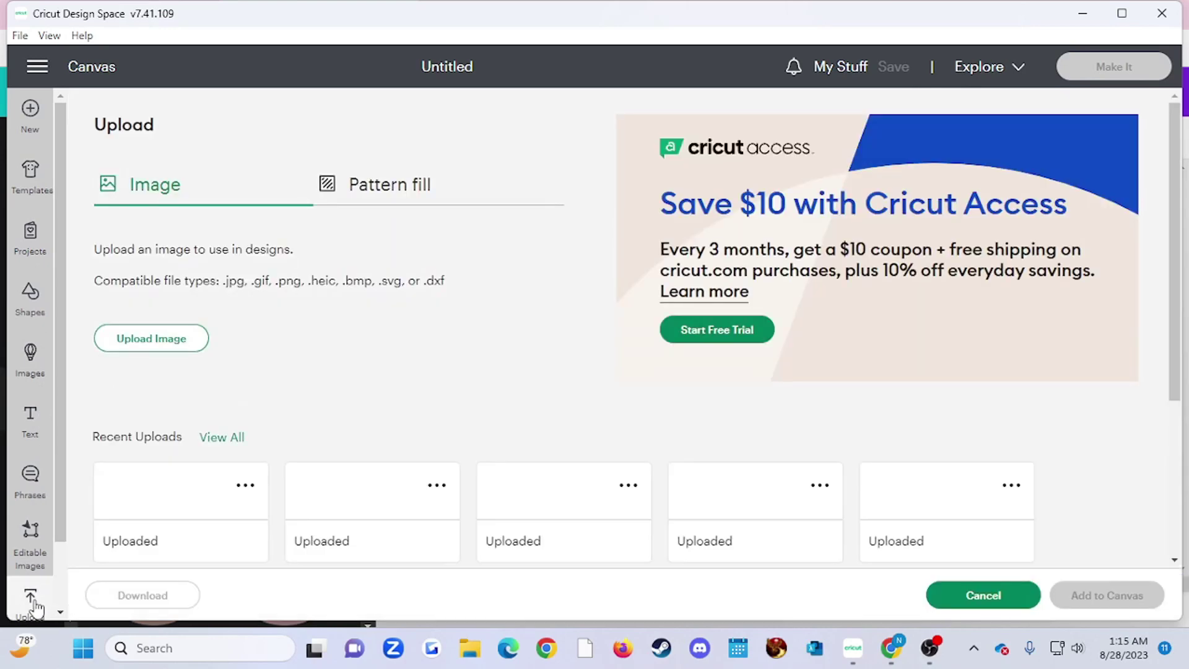
pyautogui.click(140, 347)
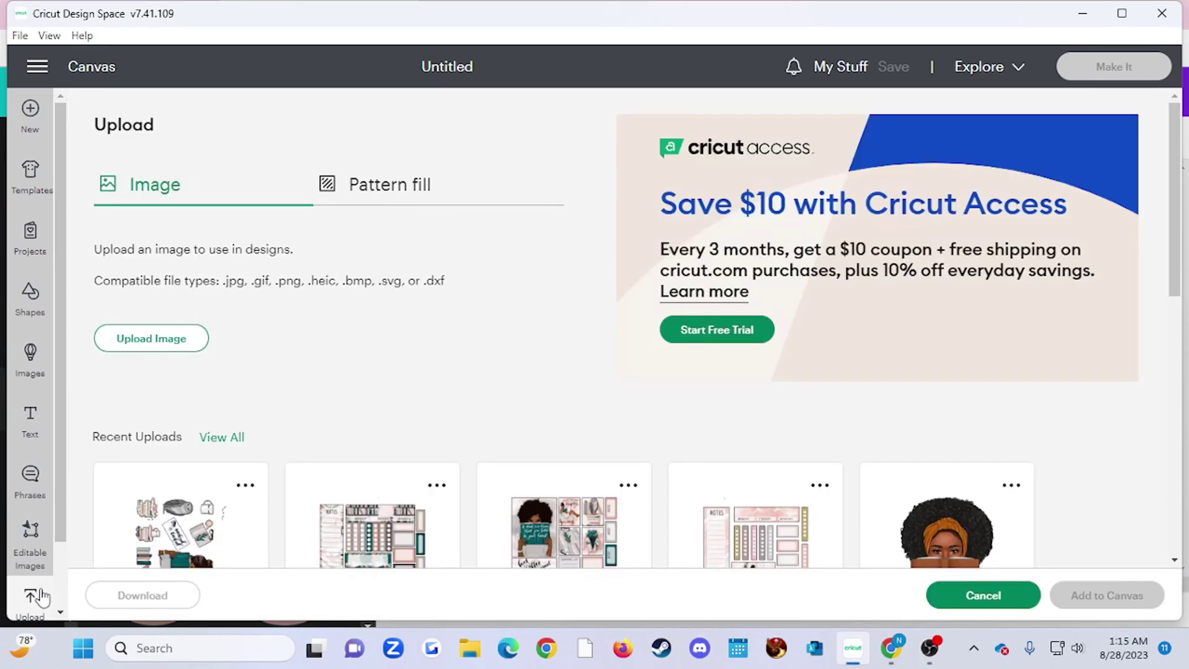
pyautogui.click(179, 346)
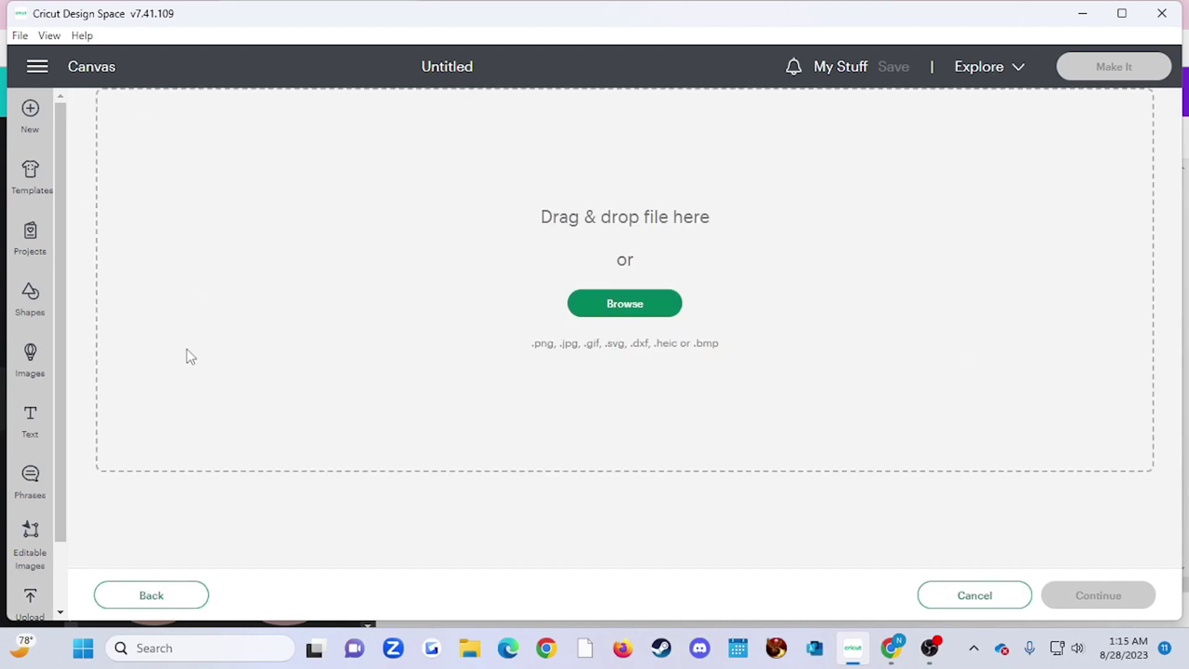
pyautogui.click(610, 305)
pyautogui.click(254, 177)
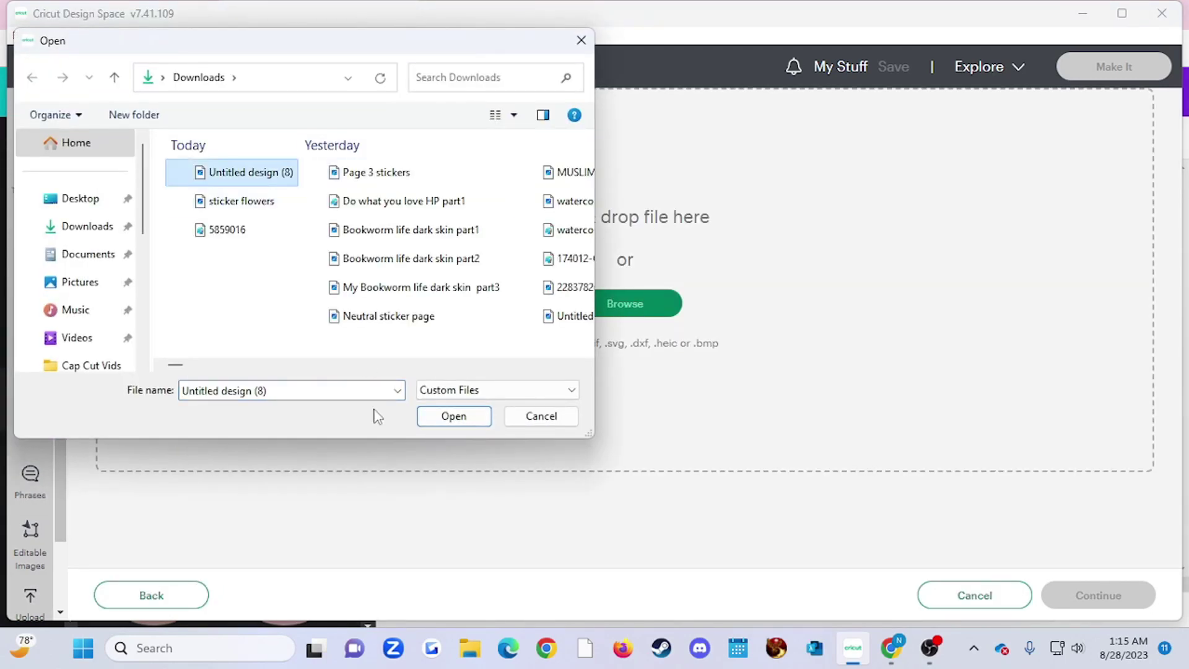
pyautogui.click(459, 416)
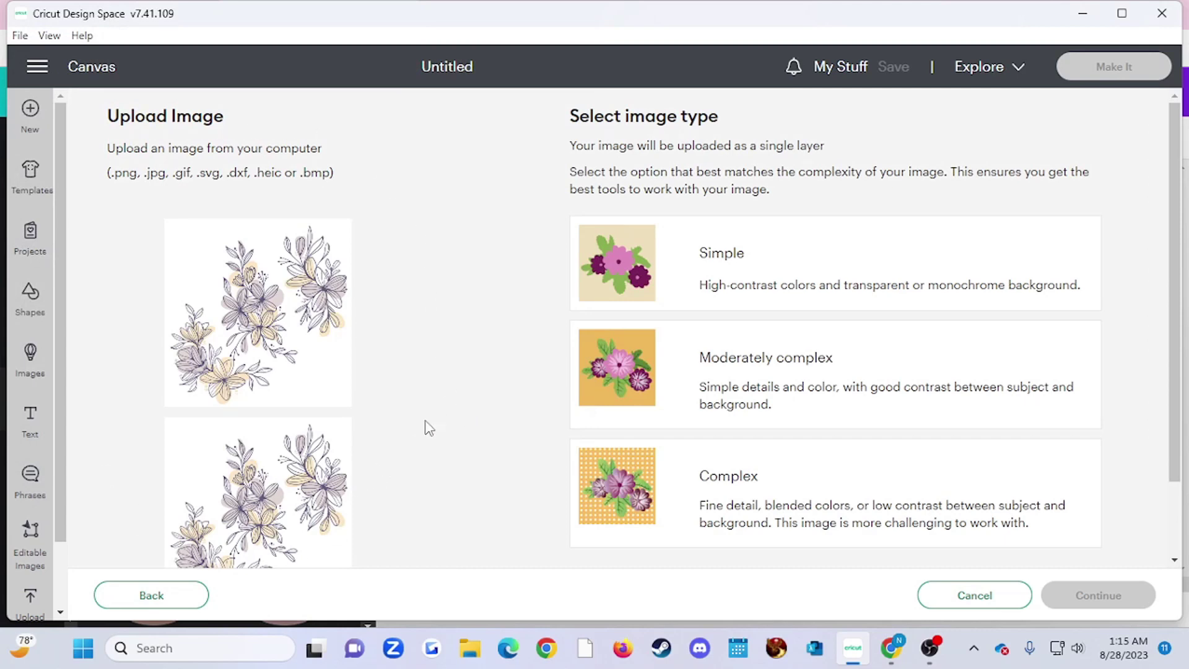
# Set the image type of the uploaded flowers to Complex and continue to the background remover
pyautogui.scroll(-2, 501, 370)
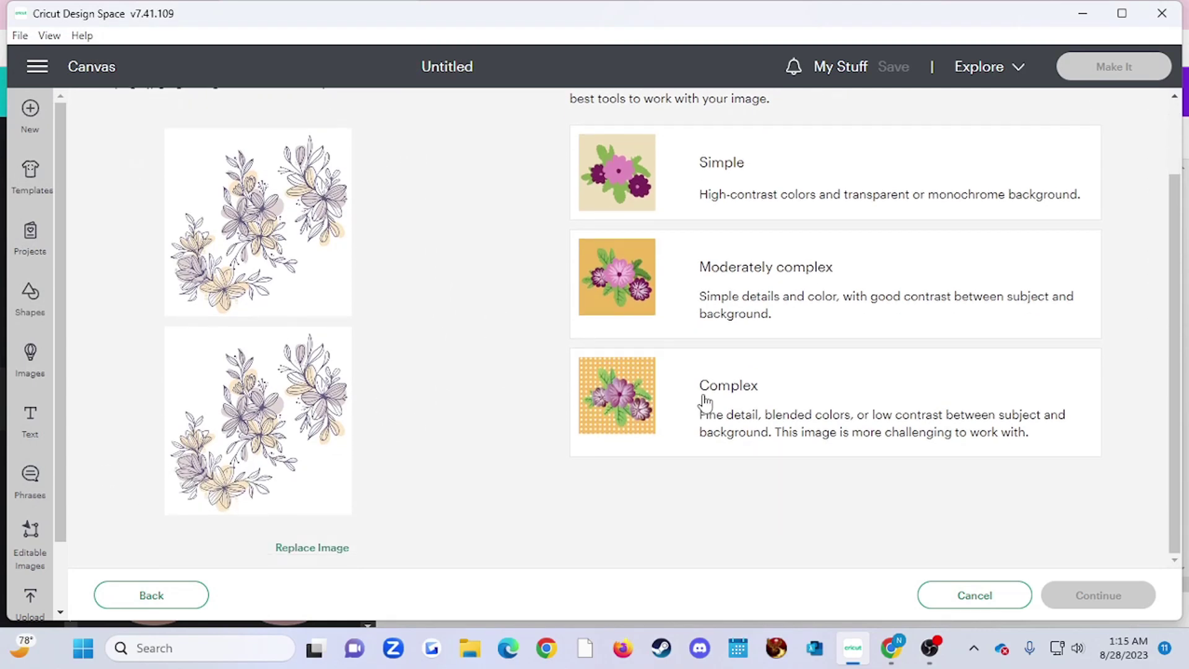
pyautogui.click(632, 416)
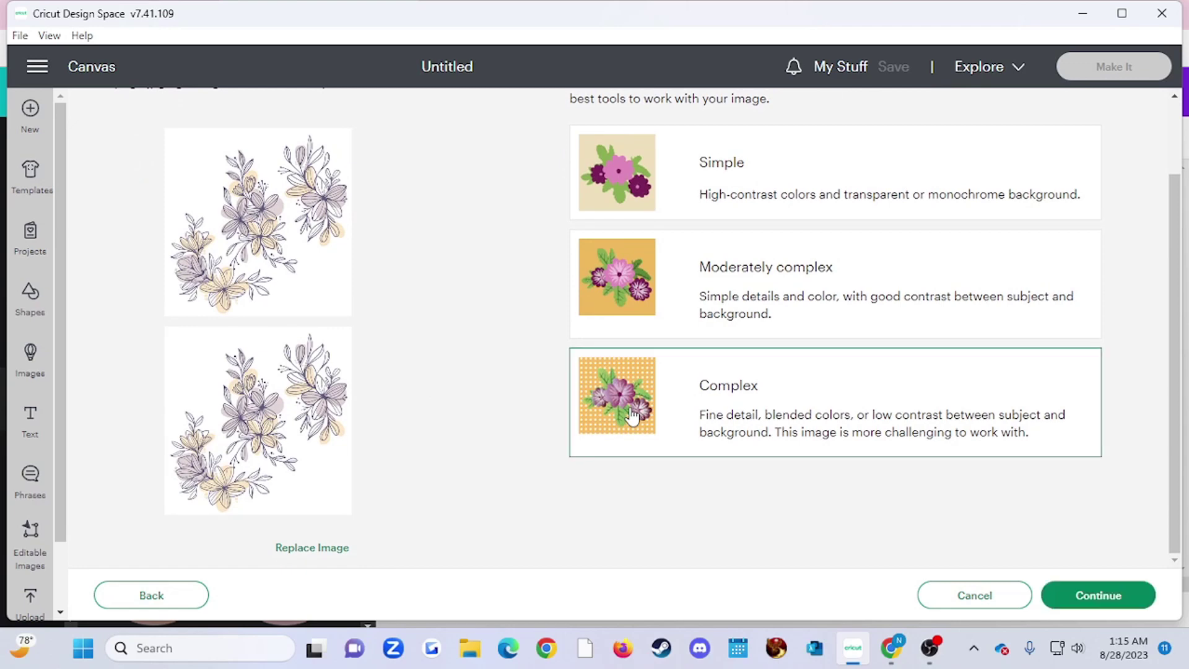
pyautogui.click(1098, 598)
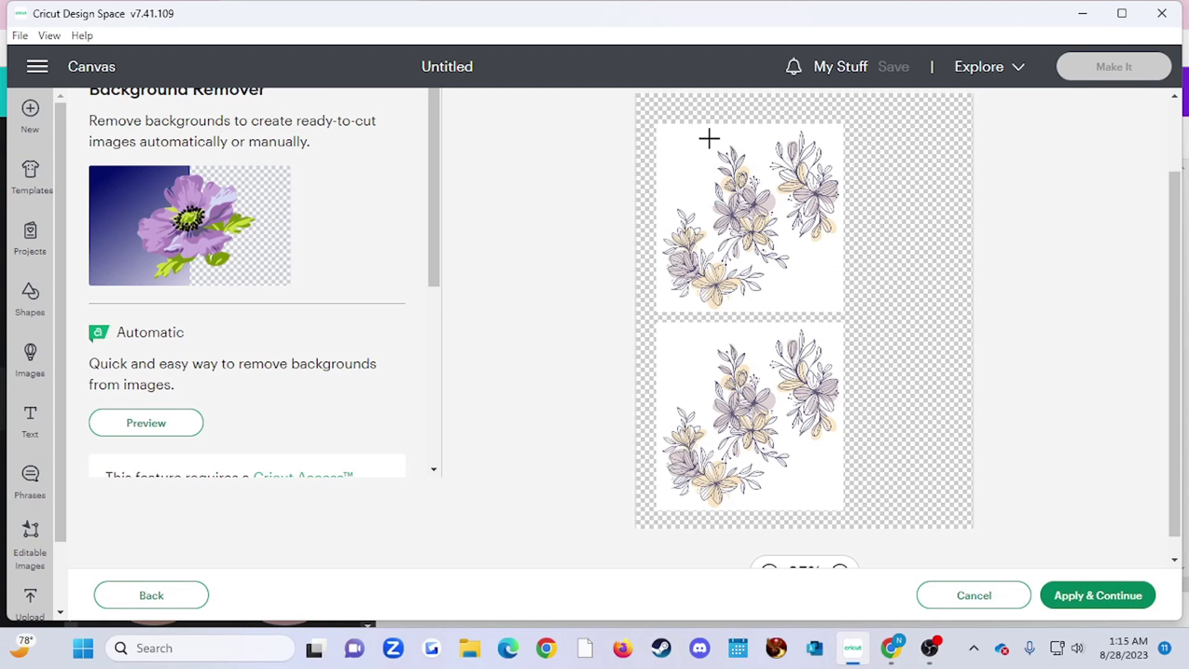
# Remove the white background around both flower groups, check the cleaned edges at 50% zoom, and apply the result
pyautogui.click(816, 287)
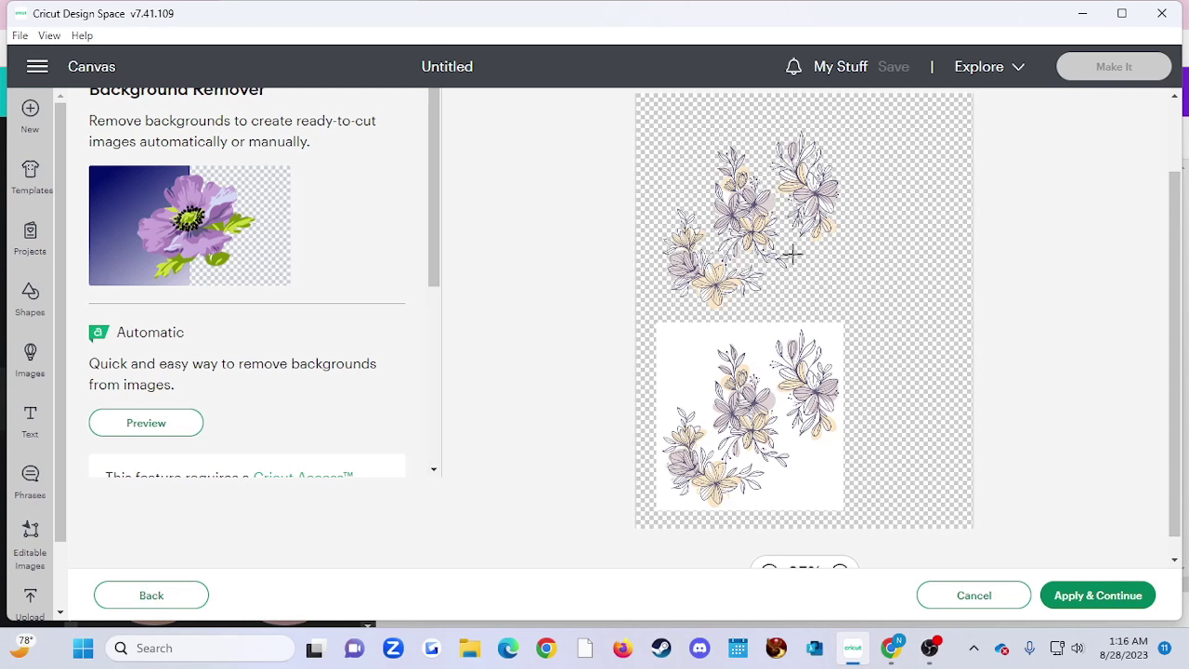
pyautogui.click(808, 492)
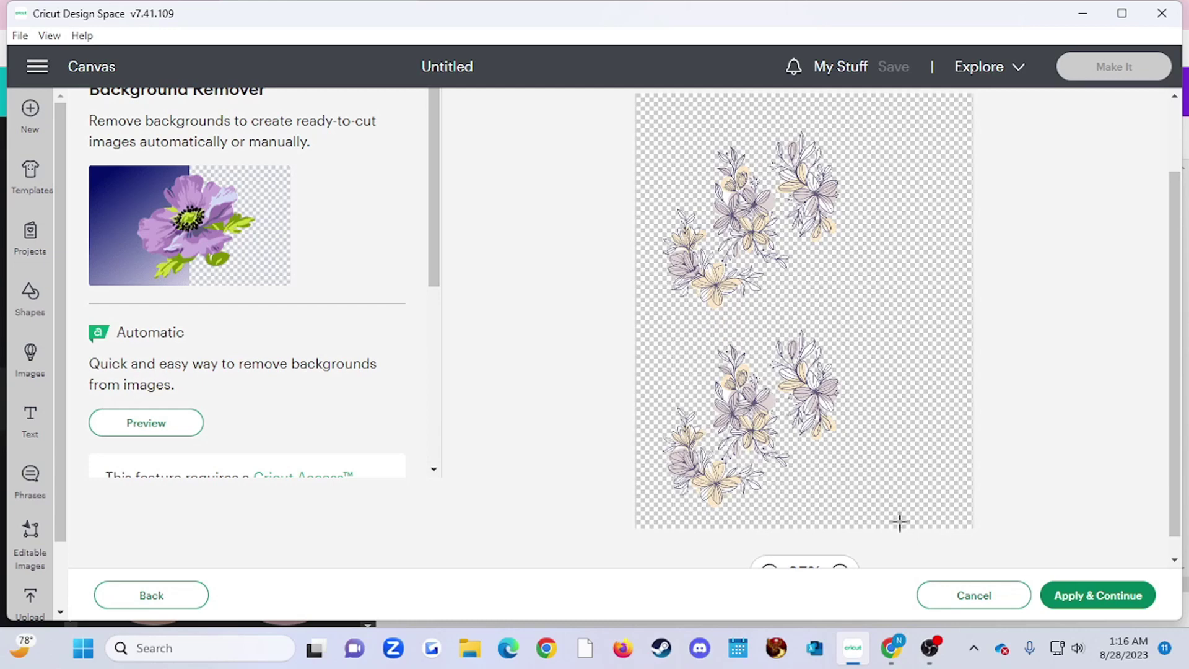
pyautogui.scroll(-1, 955, 446)
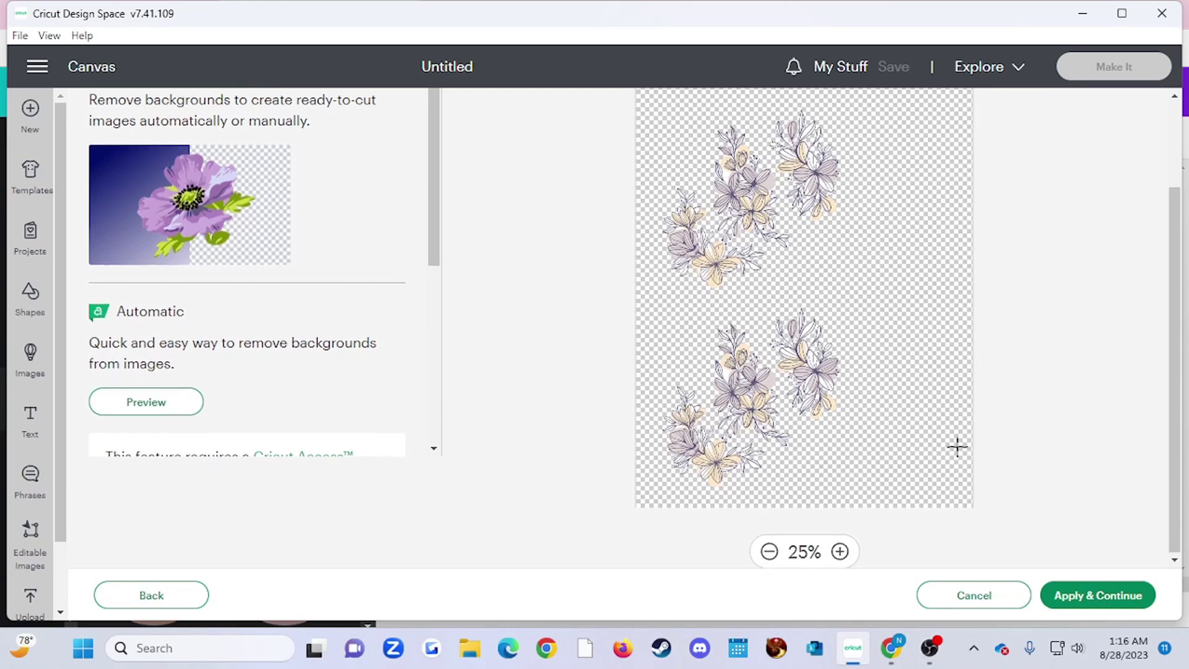
pyautogui.click(841, 551)
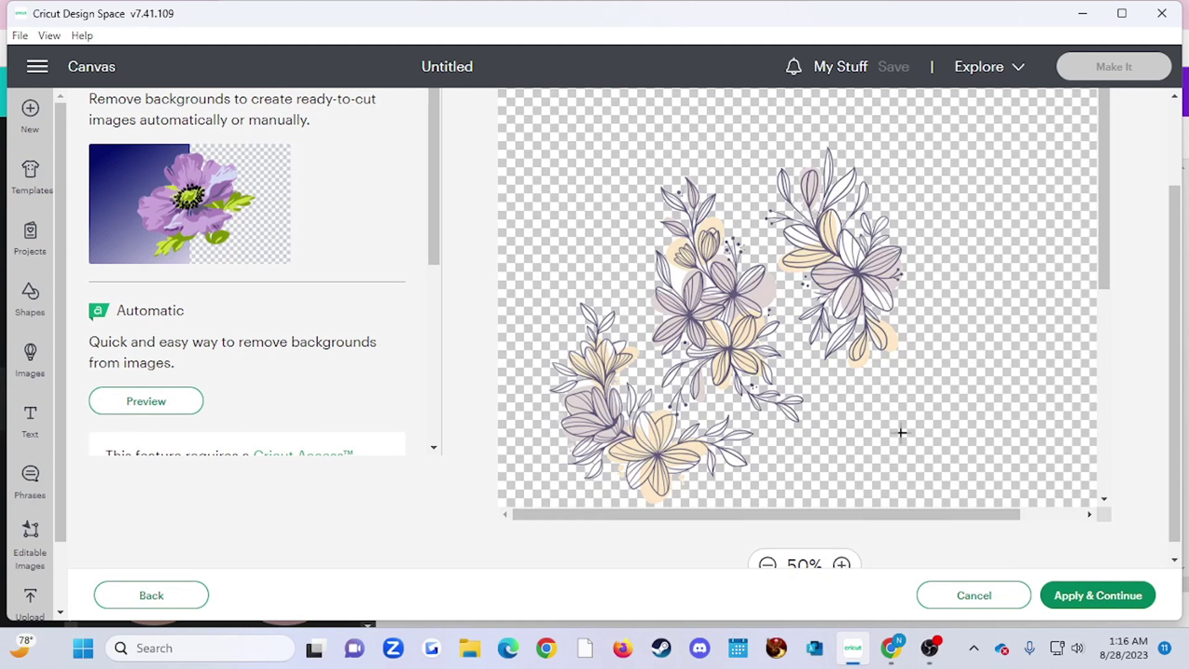
pyautogui.scroll(3, 900, 430)
pyautogui.scroll(-5, 900, 428)
pyautogui.scroll(-3, 901, 428)
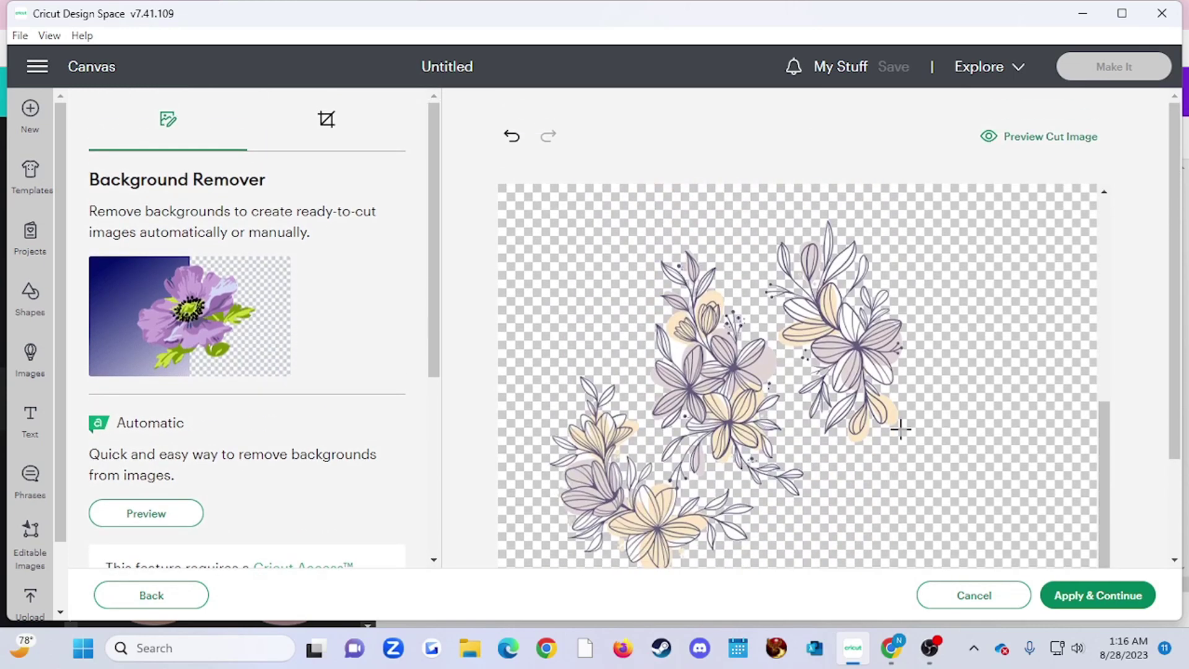
pyautogui.click(1092, 598)
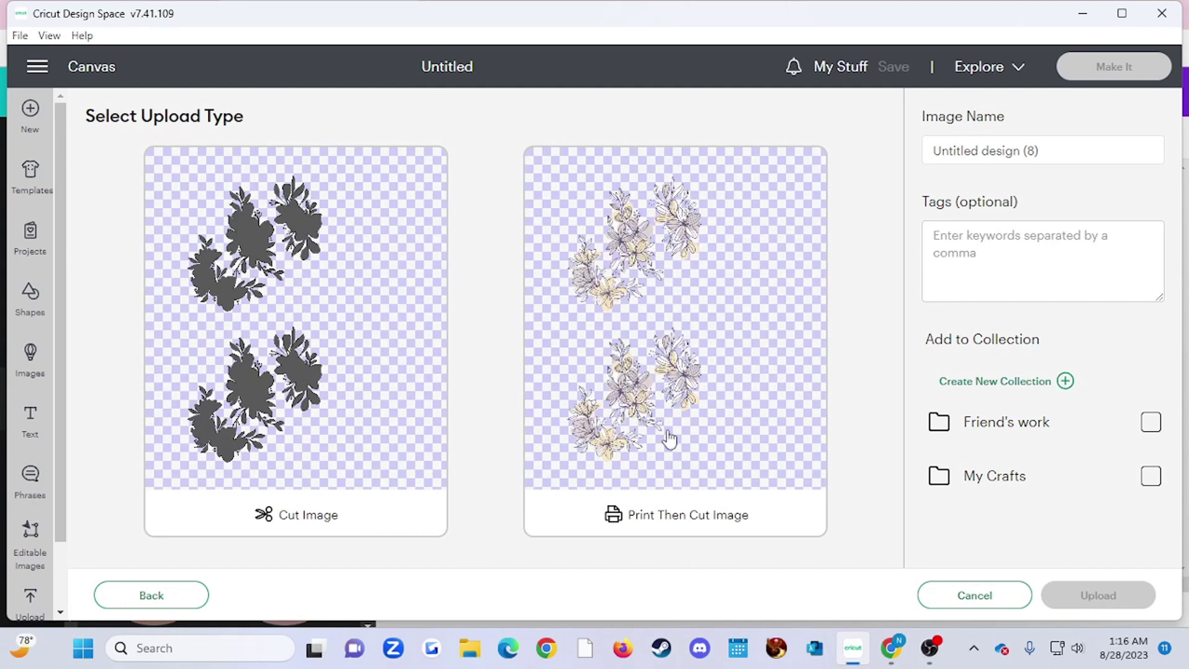
# Upload the flowers as a Print Then Cut image and add the new upload to the canvas
pyautogui.click(724, 395)
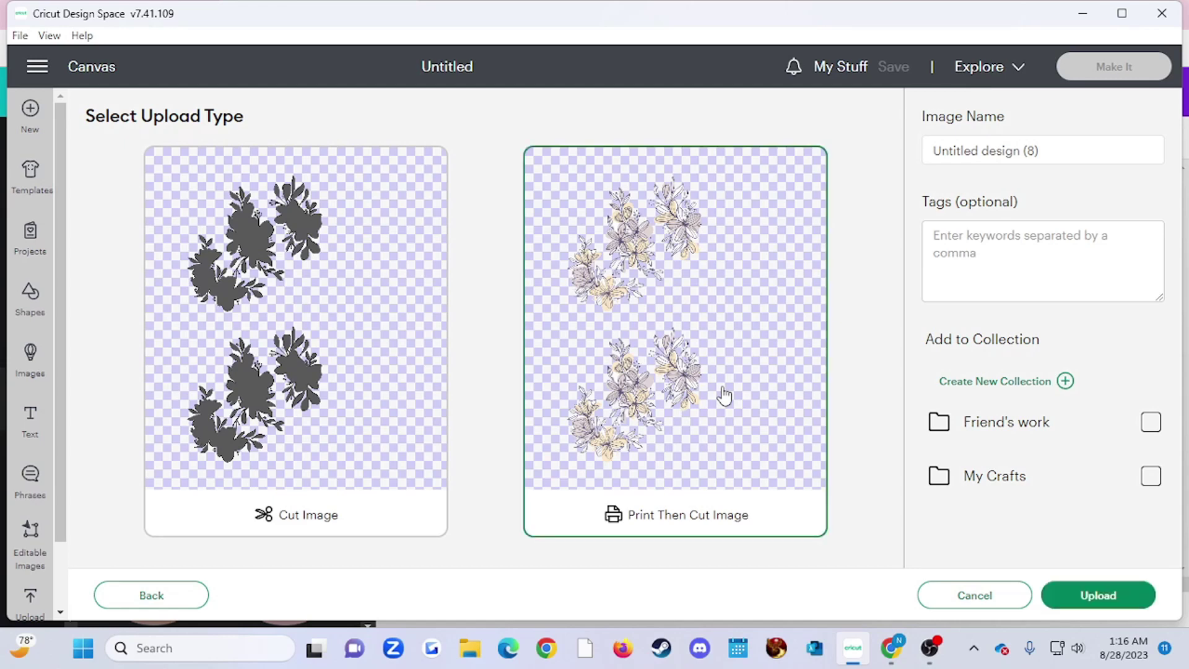
pyautogui.click(1108, 588)
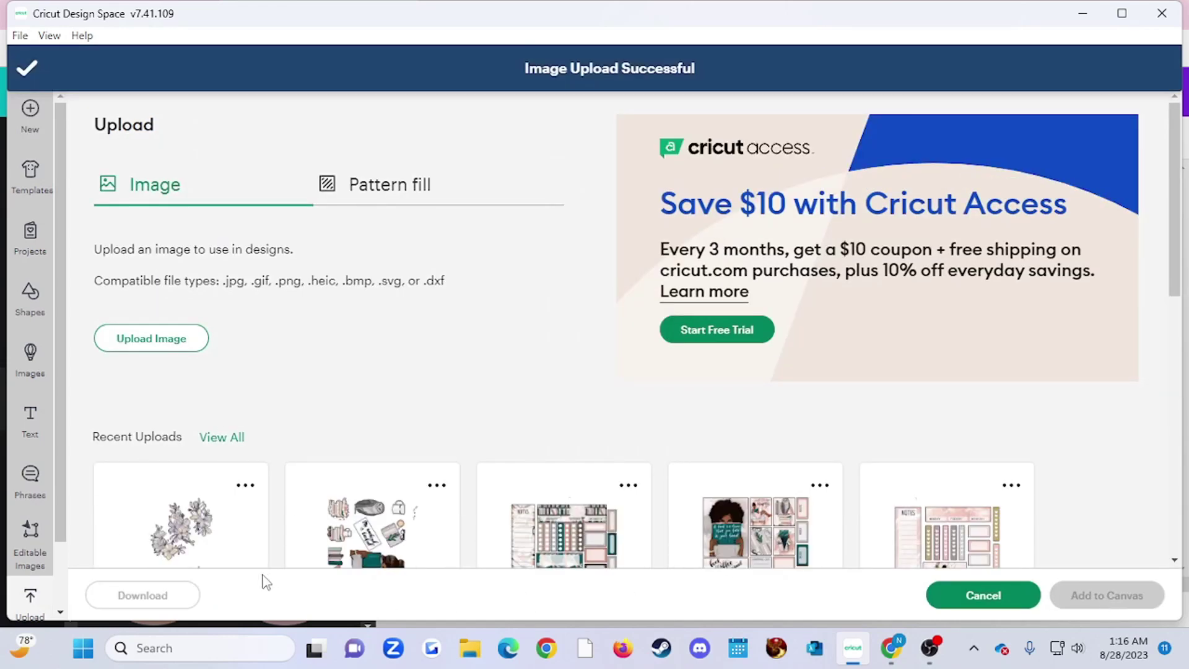
pyautogui.click(210, 544)
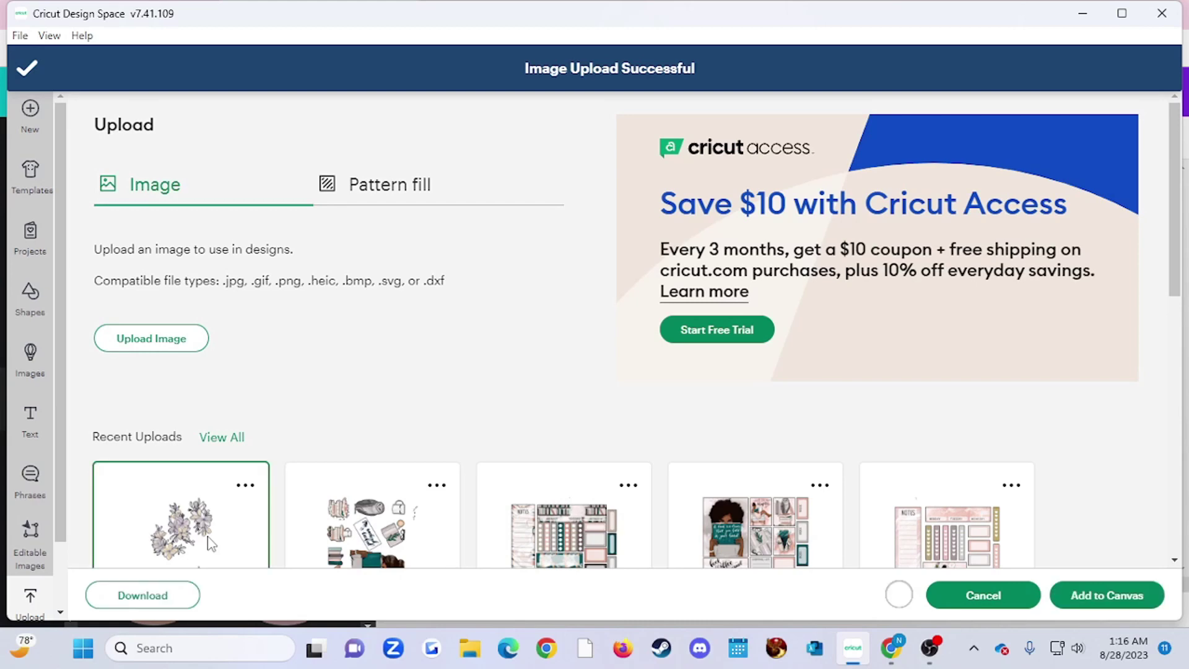
pyautogui.click(1109, 596)
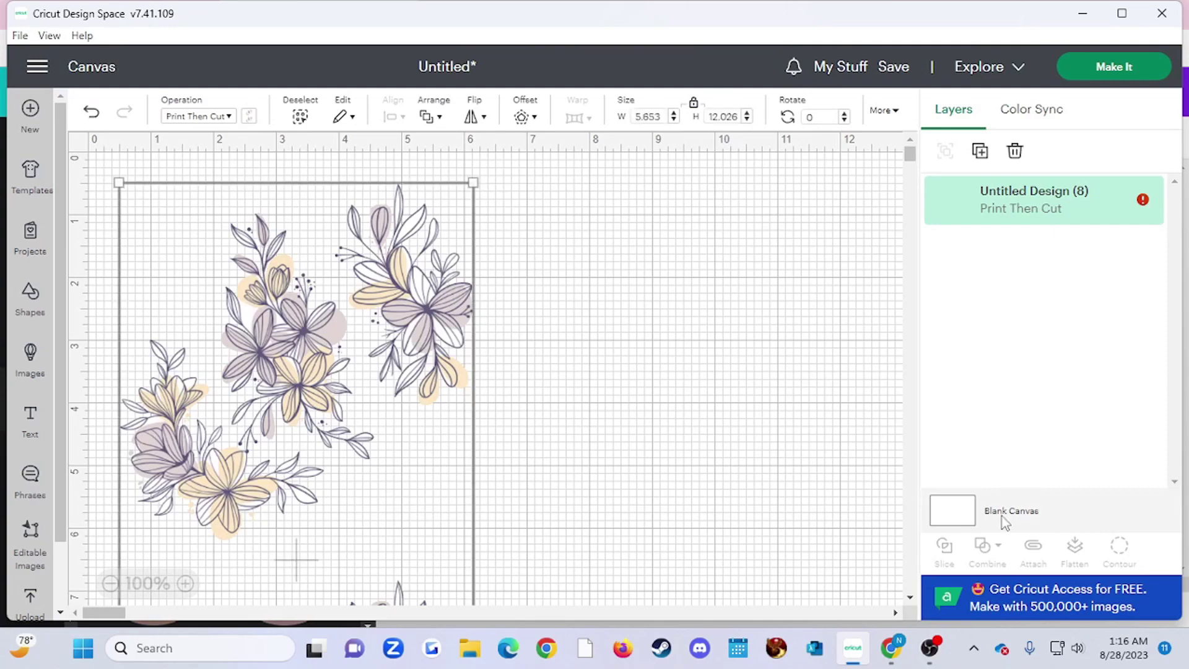
# Examine the placed flower image on the canvas and read the size warning on its layer
pyautogui.scroll(-7, 574, 371)
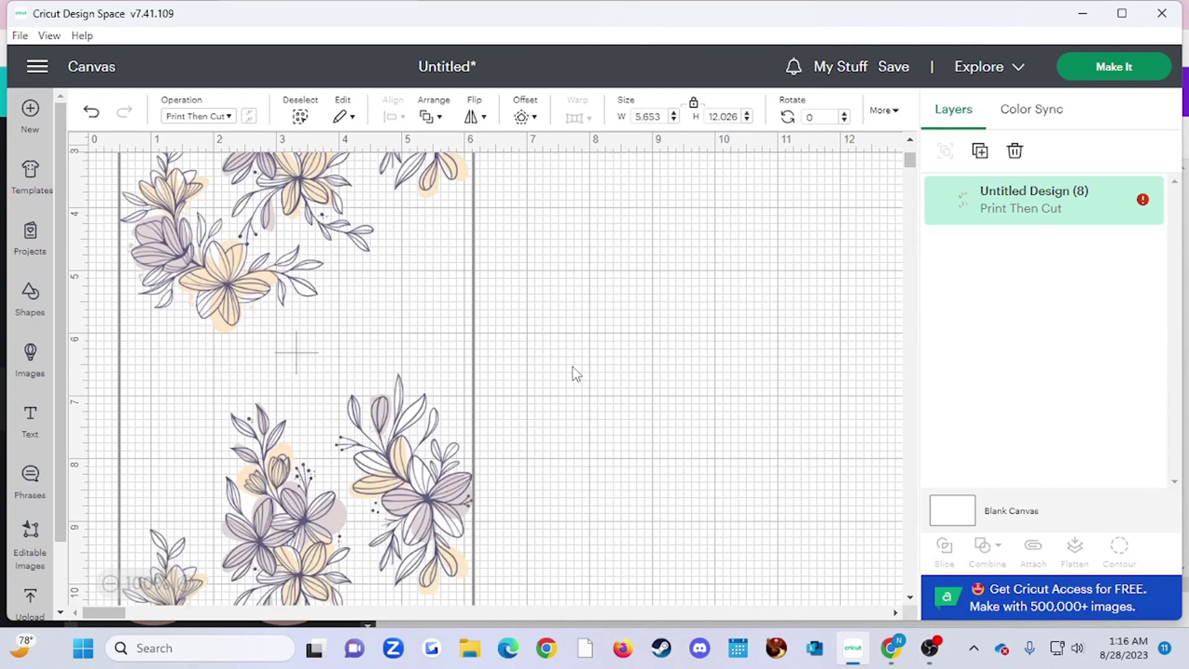
pyautogui.scroll(7, 569, 376)
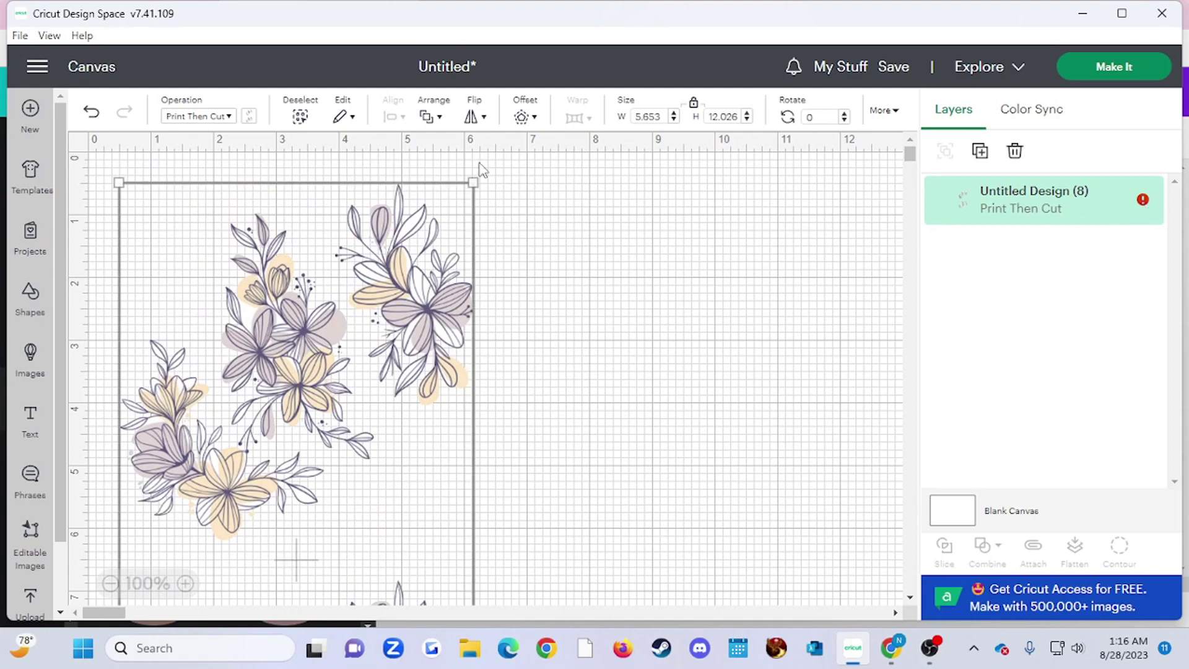
pyautogui.scroll(-2, 440, 447)
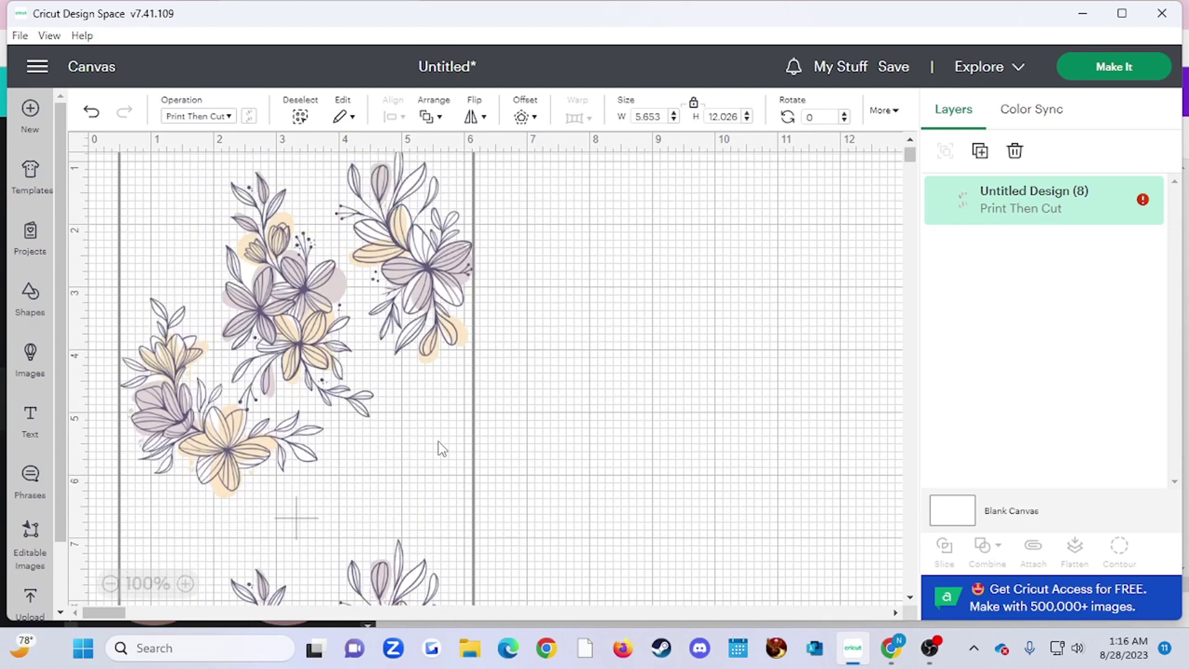
pyautogui.scroll(2, 441, 448)
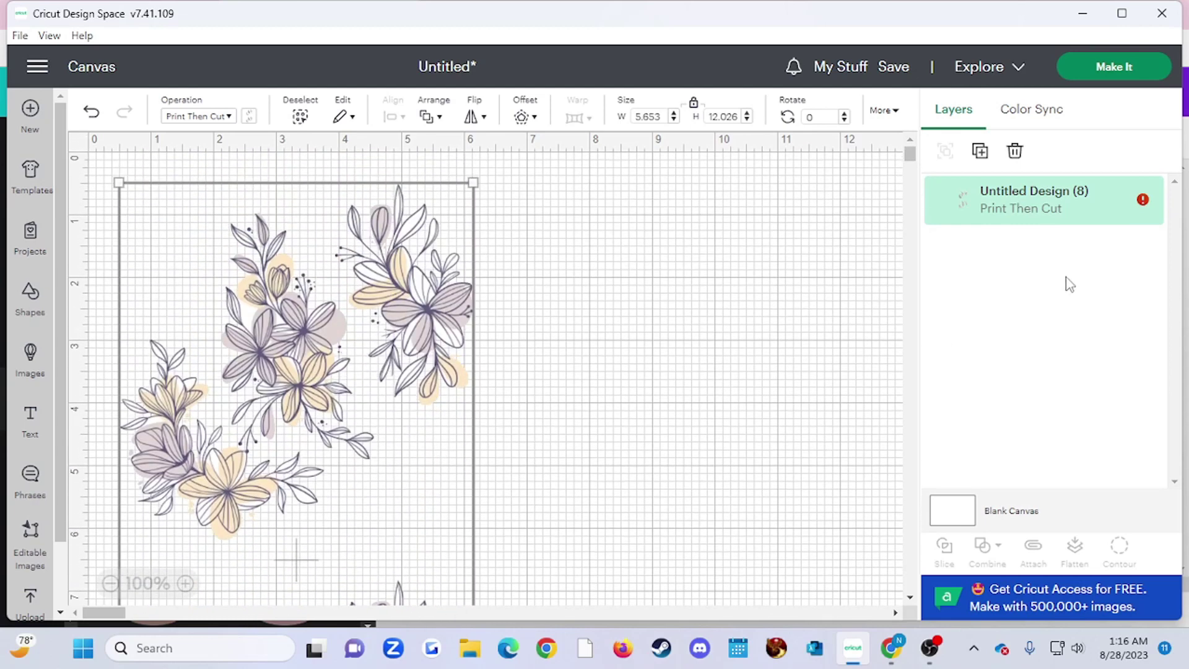
pyautogui.click(1142, 204)
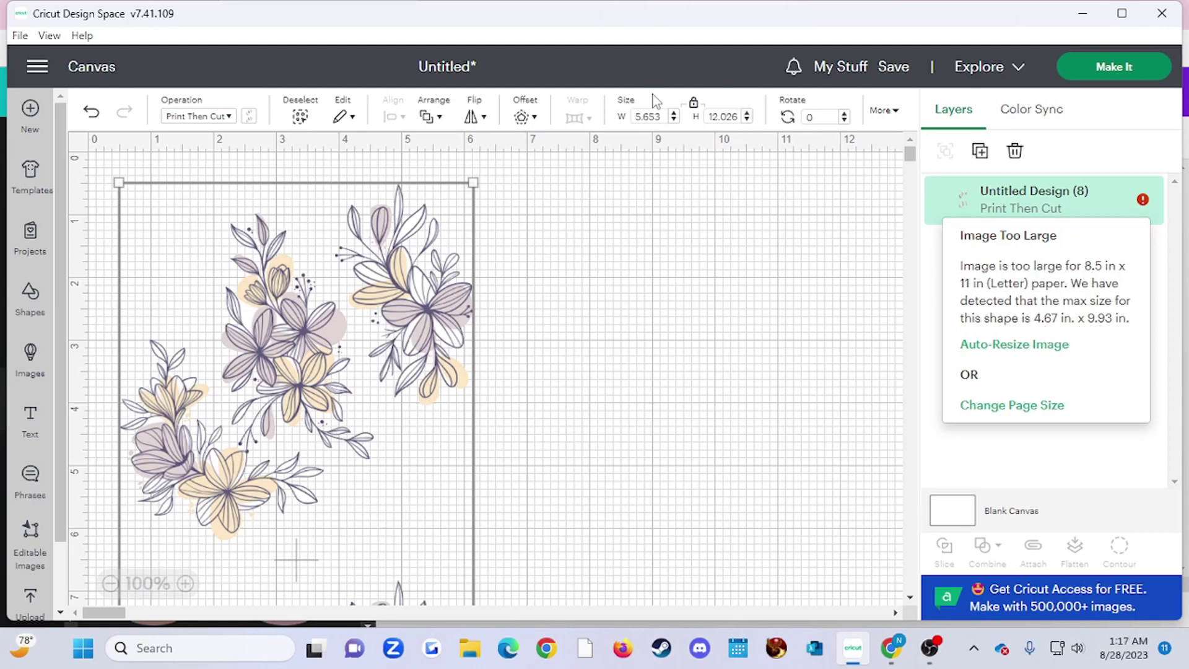
pyautogui.click(725, 117)
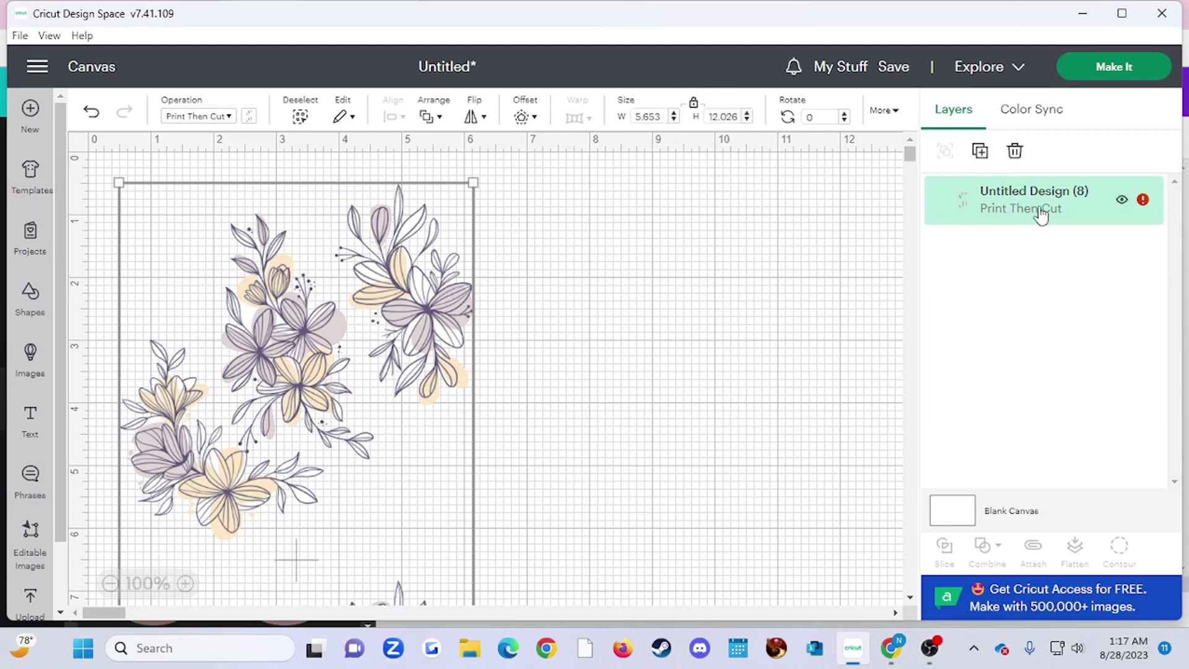
pyautogui.click(1121, 199)
pyautogui.click(1139, 207)
pyautogui.click(1123, 200)
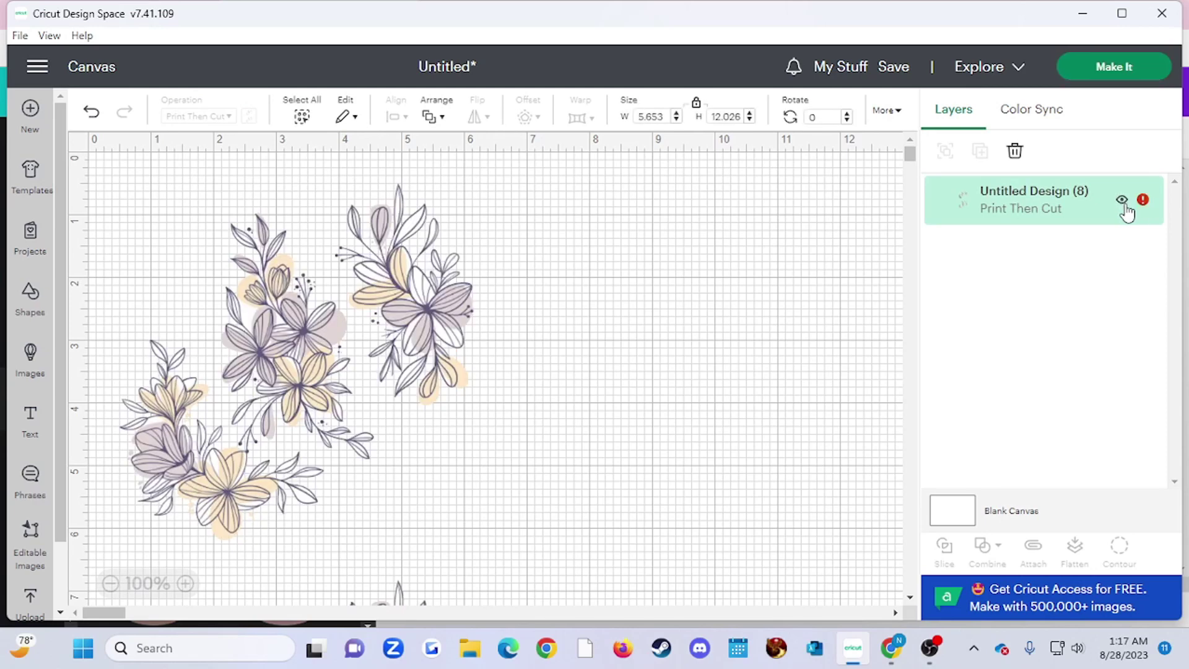
pyautogui.click(1141, 207)
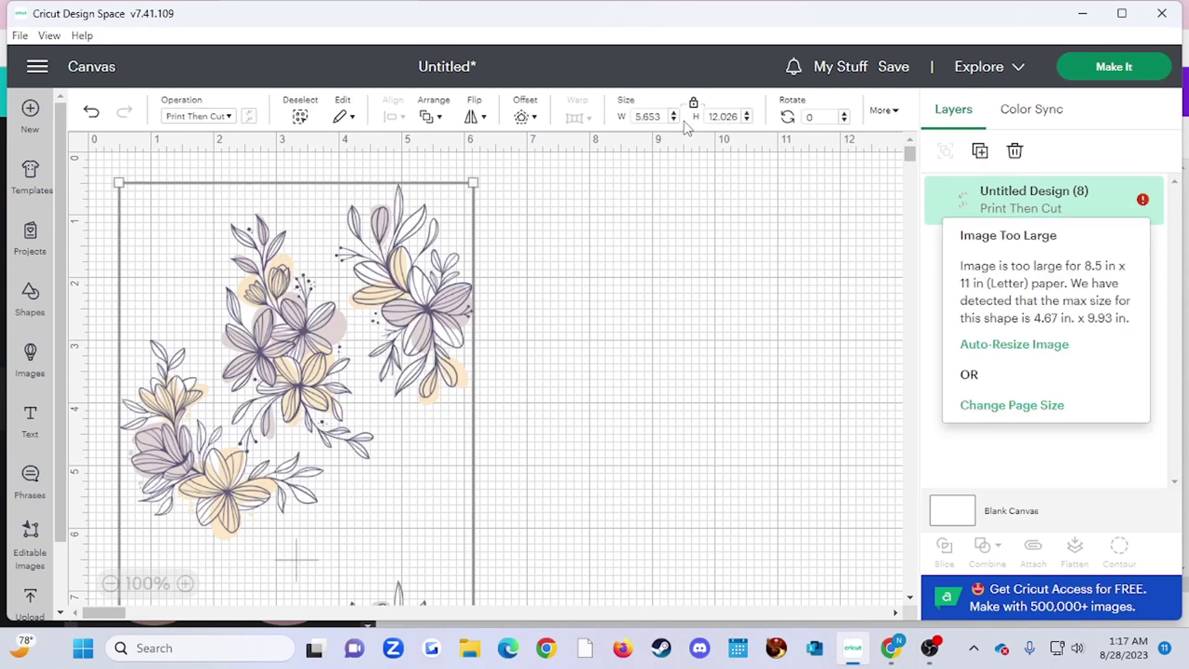
# Set the height of the flower image to 9.93 in with proportions locked so it fits letter paper
pyautogui.click(734, 111)
pyautogui.click(732, 115)
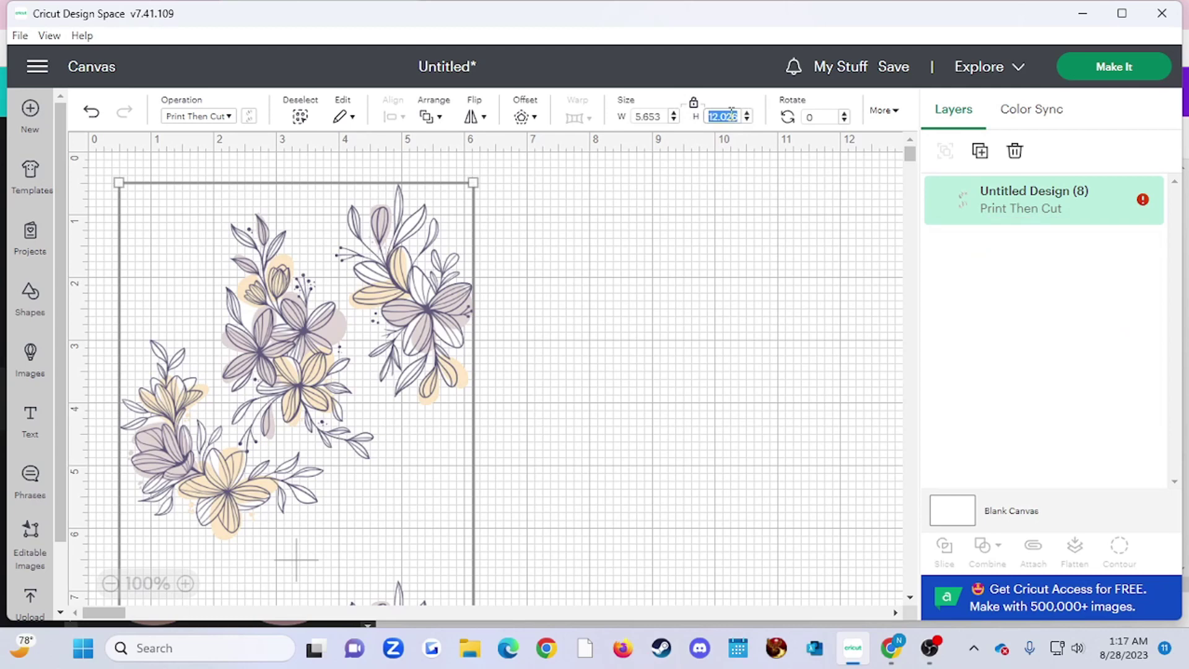
pyautogui.write('9.93')
pyautogui.press('Return')
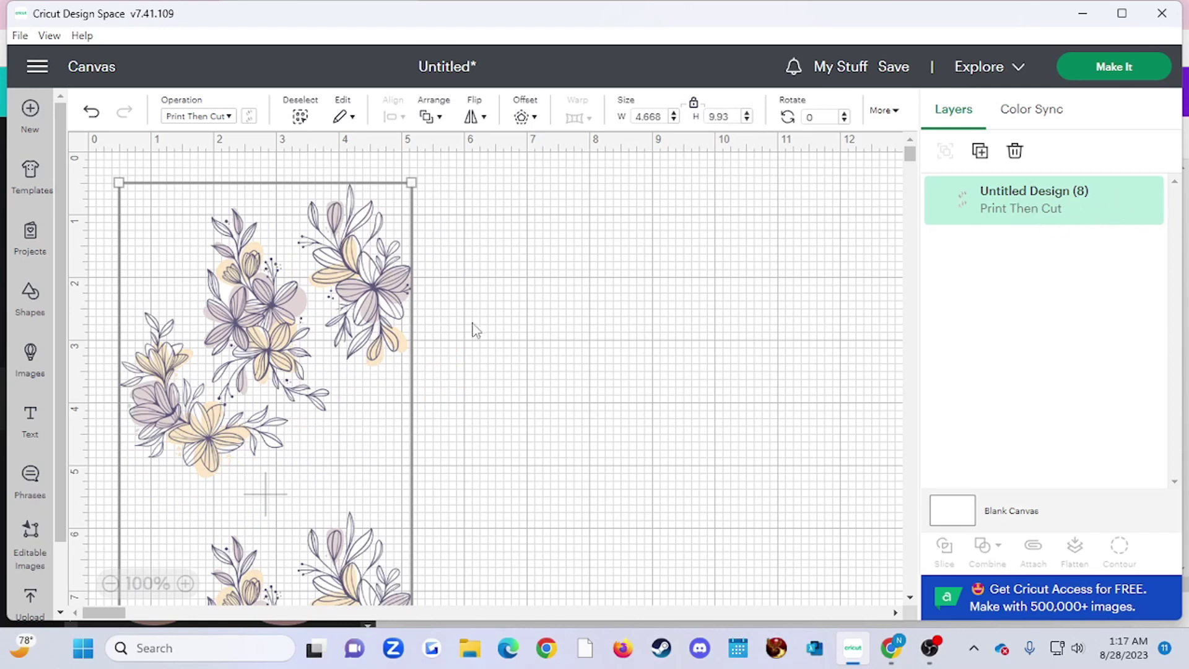
pyautogui.click(443, 335)
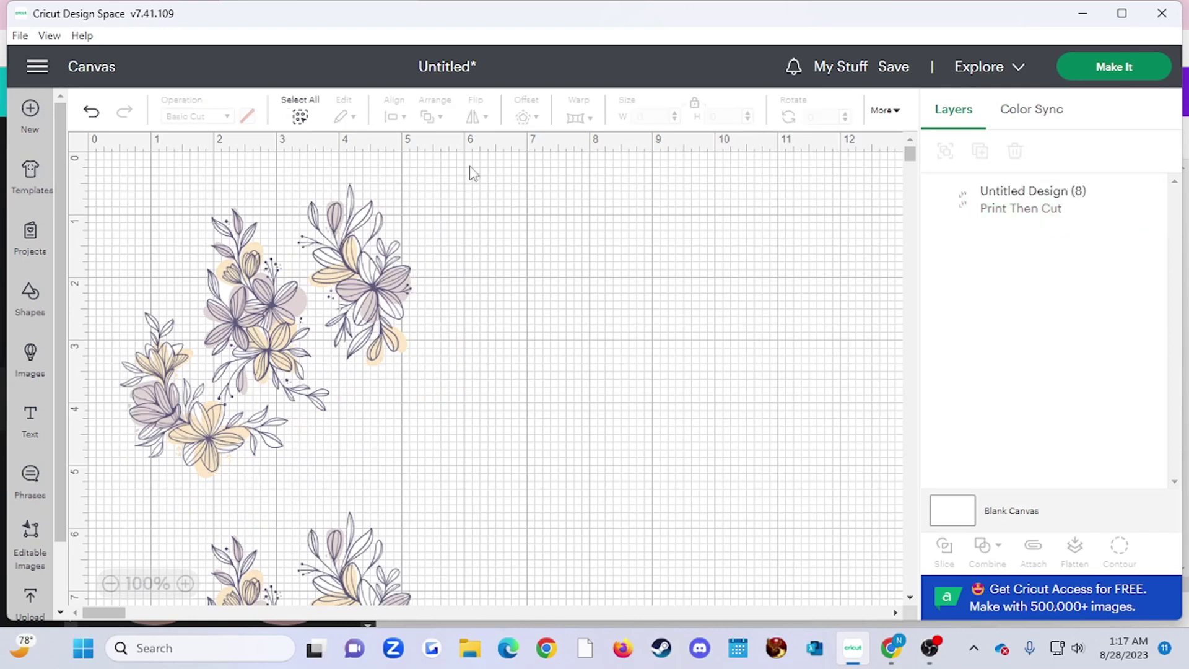
# Add a rounded-corner offset of 0.050 in around the flower image
pyautogui.click(341, 308)
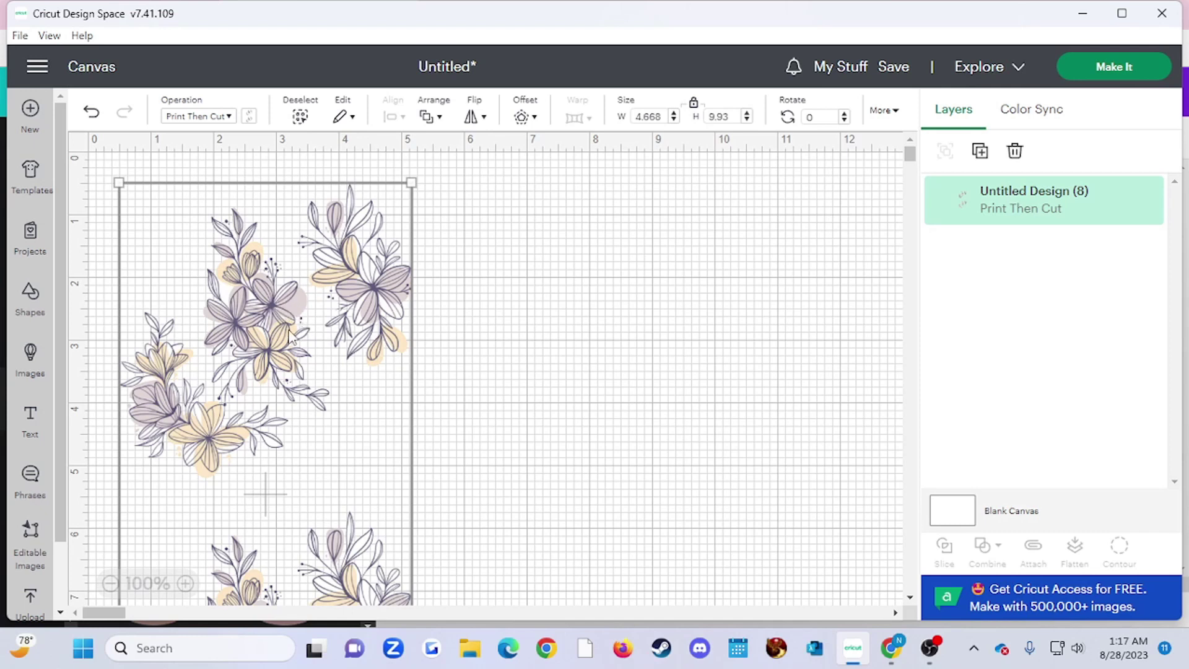
pyautogui.click(523, 123)
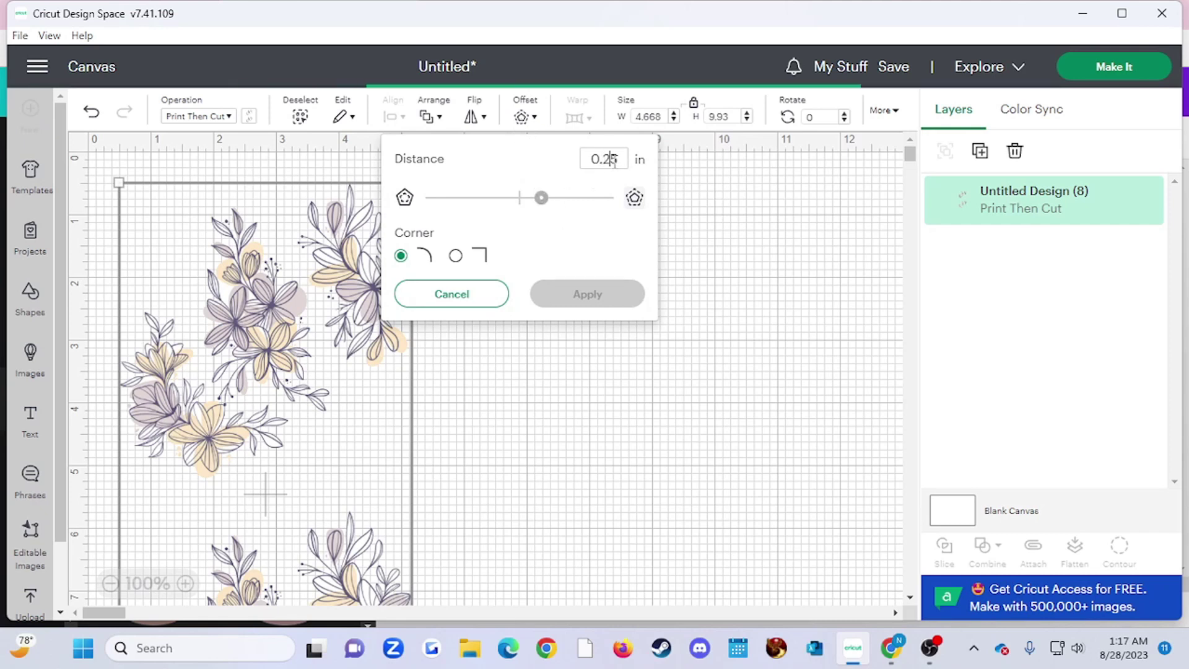
pyautogui.moveTo(615, 161); pyautogui.dragTo(606, 163)
pyautogui.write('075')
pyautogui.click(573, 214)
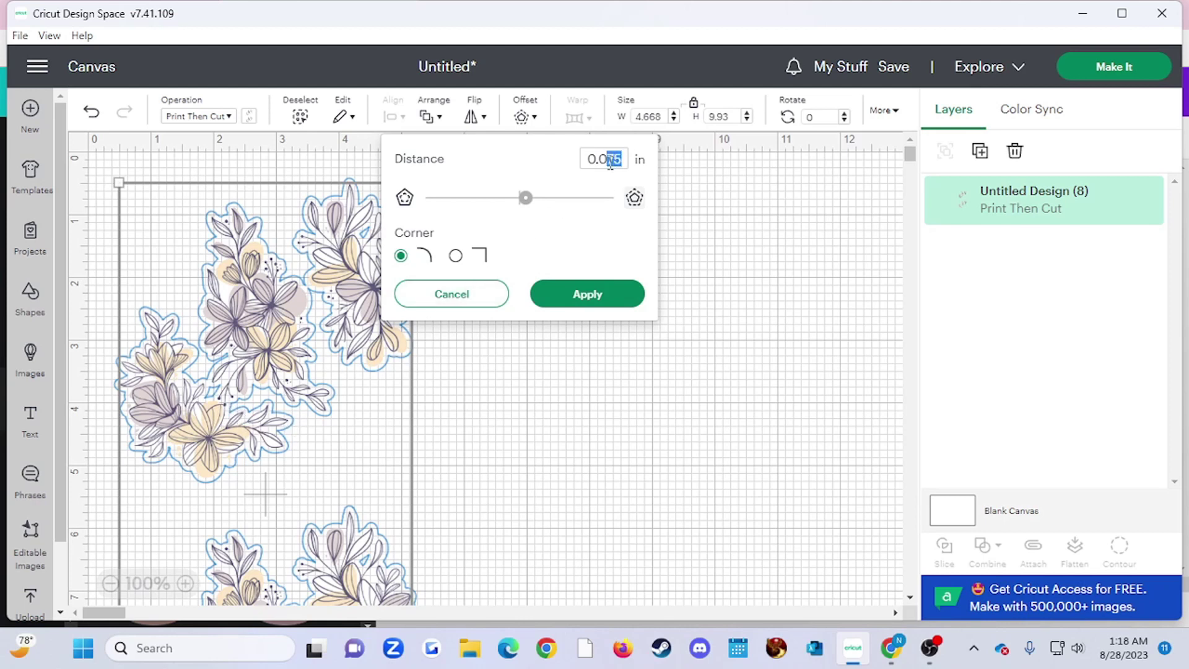
pyautogui.write('50')
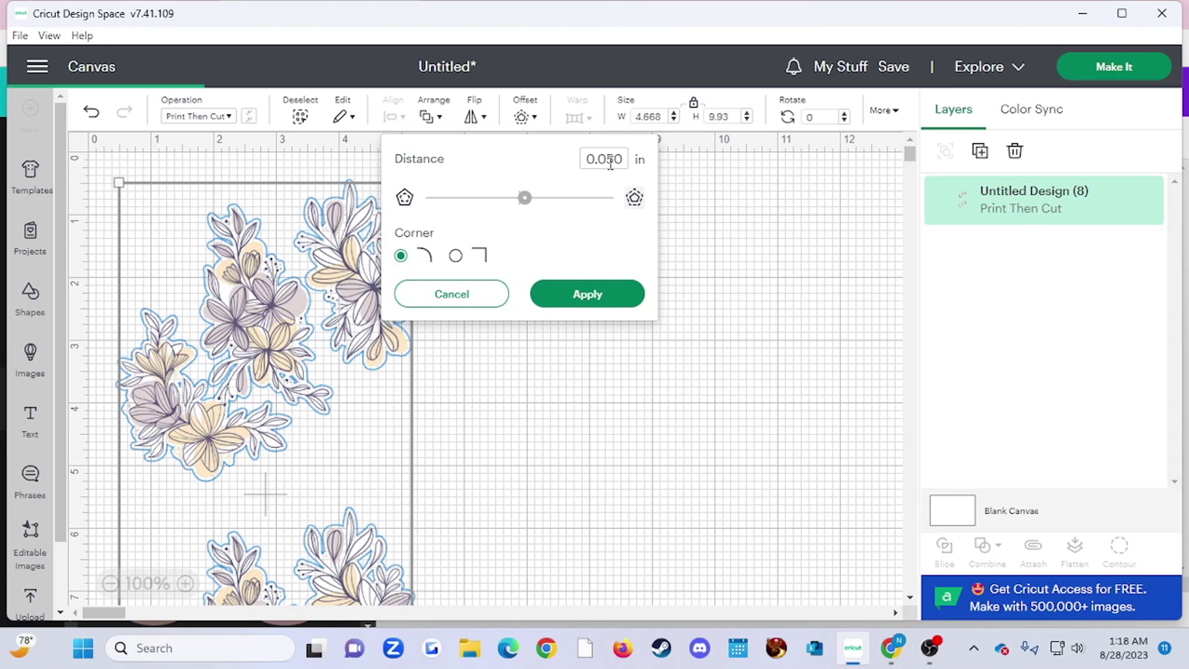
pyautogui.scroll(-5, 584, 436)
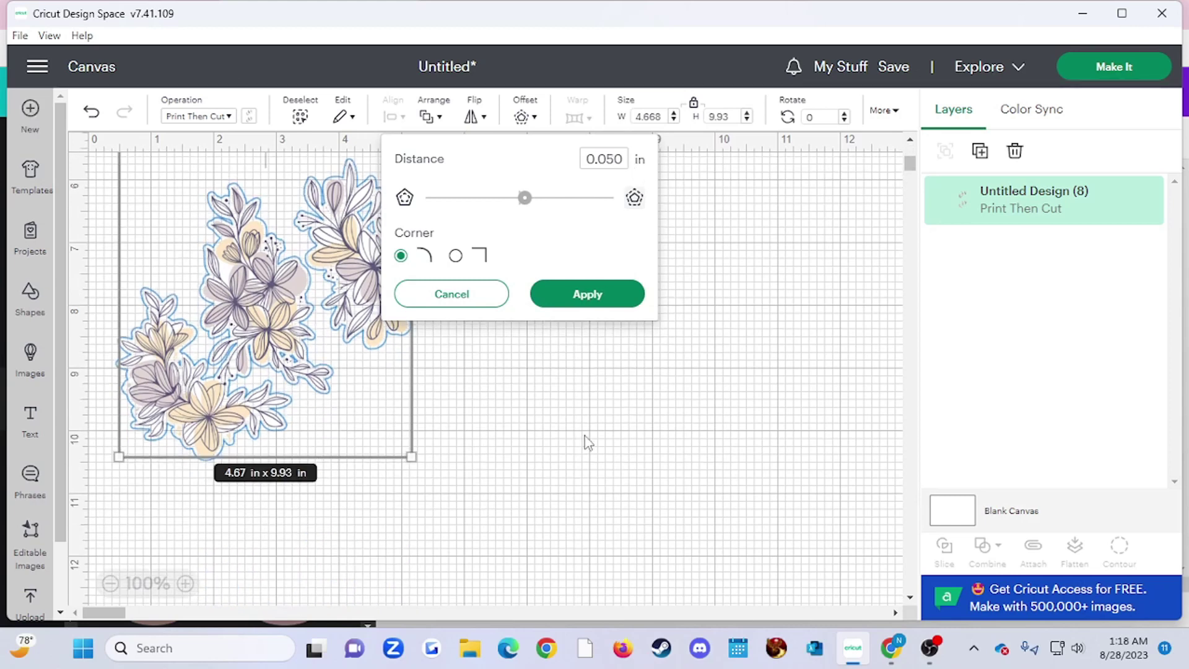
pyautogui.press('Return')
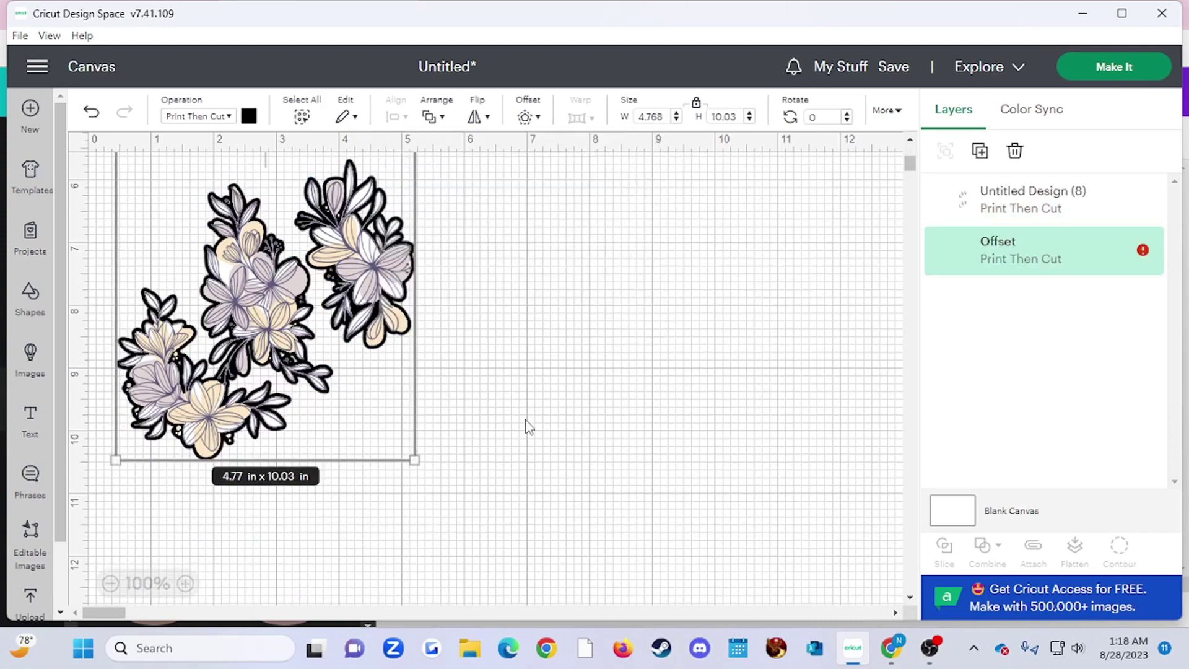
# Change the print color of the black offset layer to white
pyautogui.scroll(-2, 529, 435)
pyautogui.scroll(7, 528, 442)
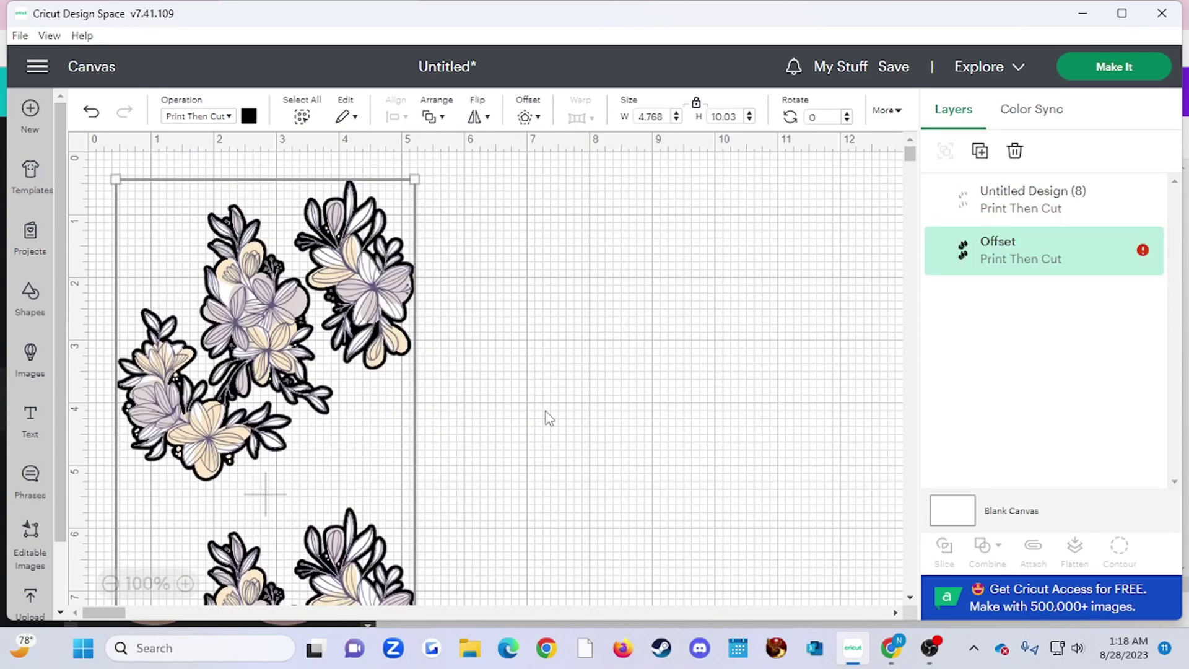
pyautogui.click(248, 117)
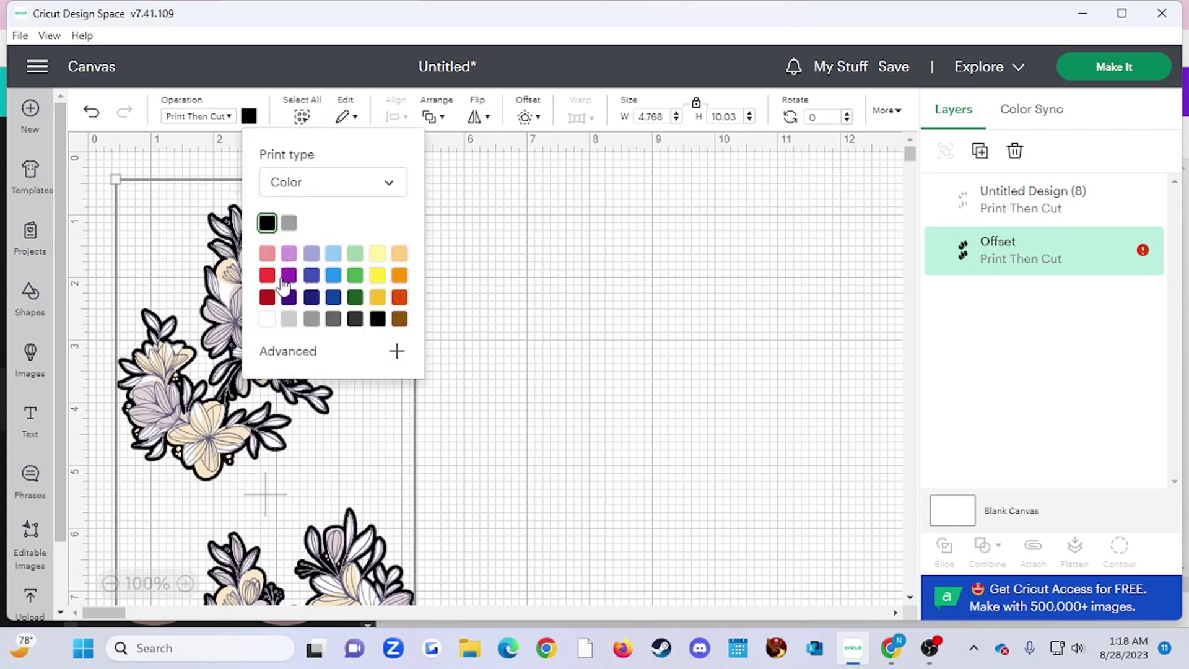
pyautogui.click(266, 321)
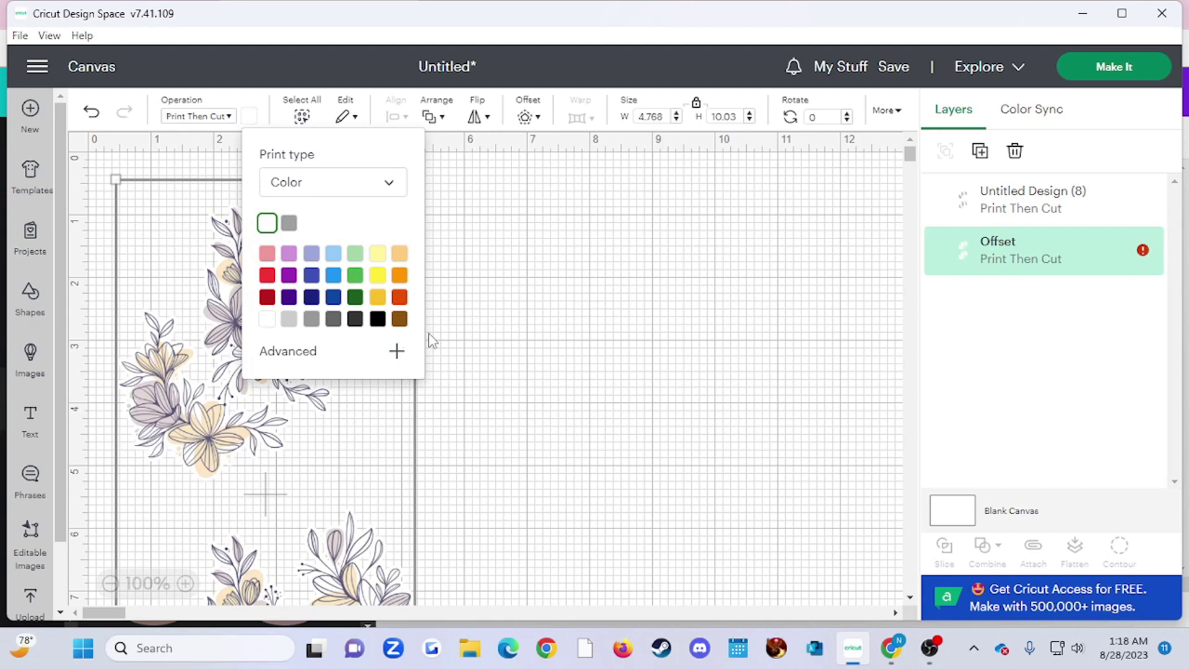
pyautogui.click(474, 346)
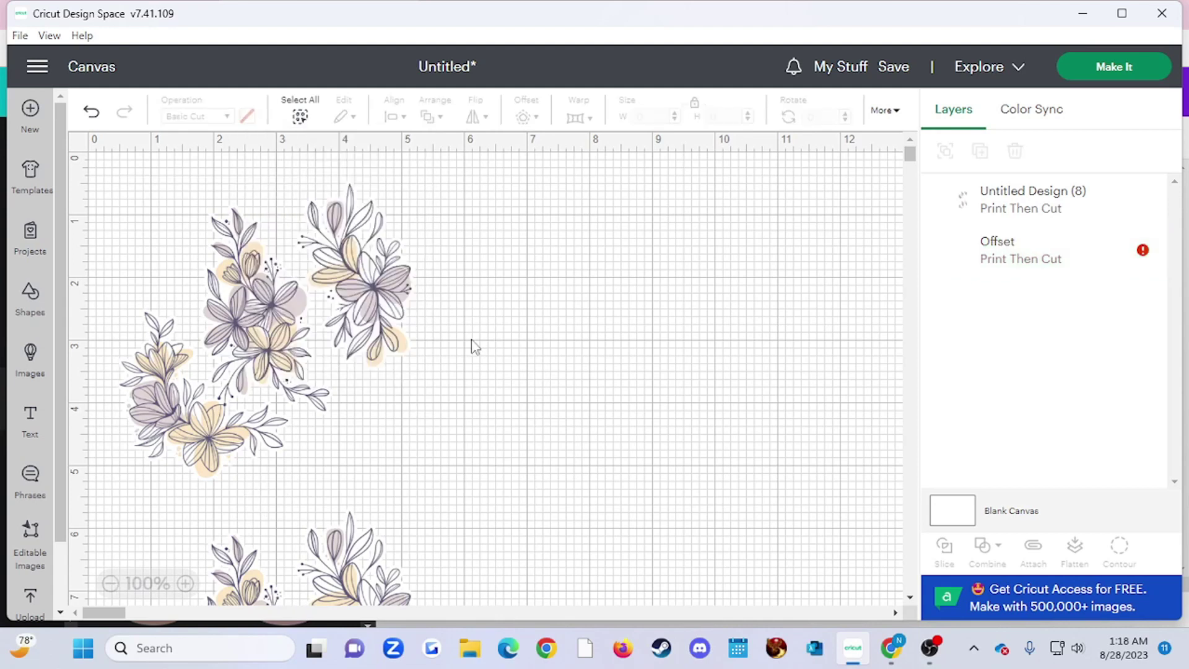
# Auto-resize the oversized offset layer to fit letter paper, and recolor it black to expose its alignment with the flowers
pyautogui.click(1145, 255)
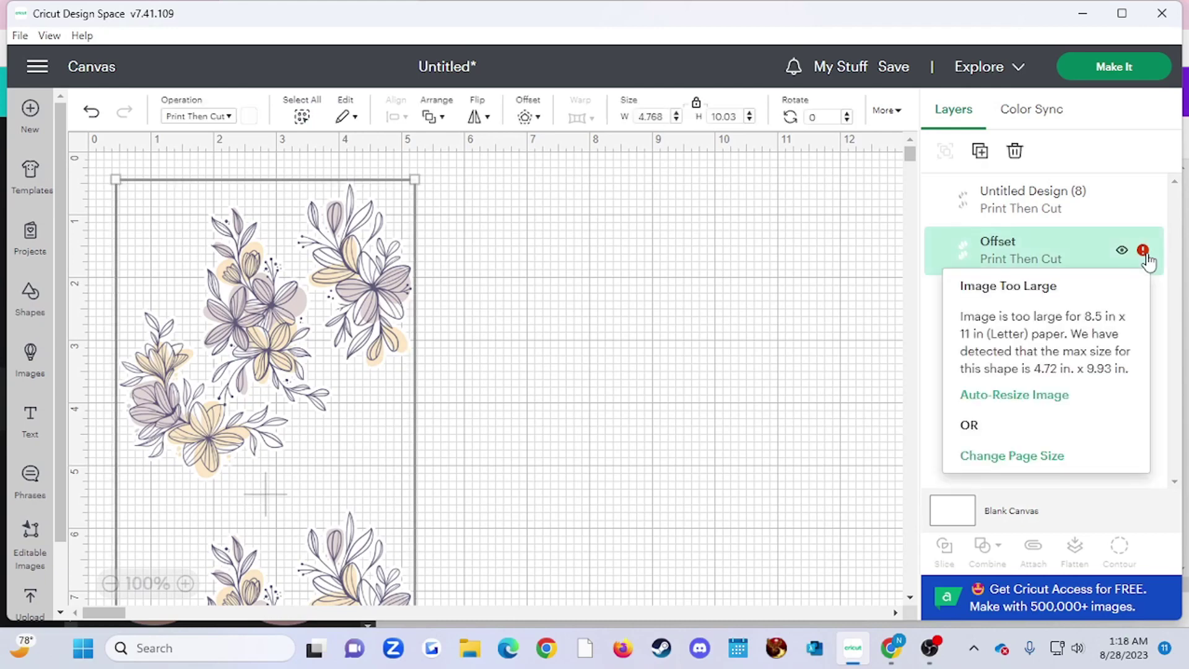
pyautogui.click(1051, 399)
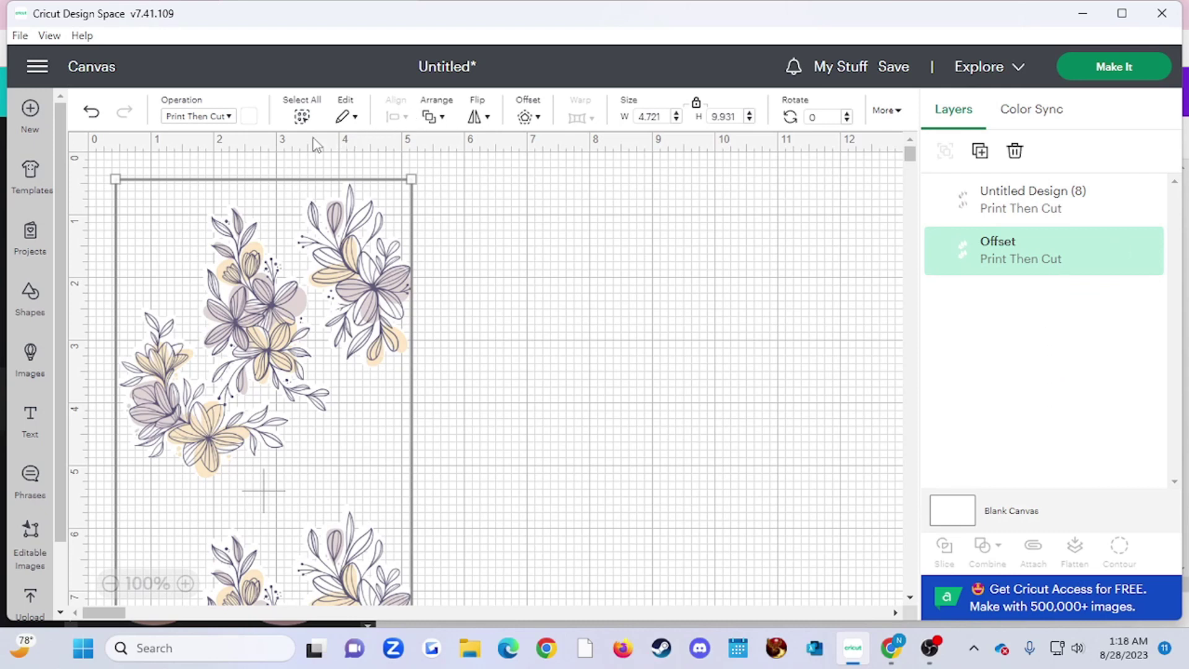
pyautogui.click(250, 117)
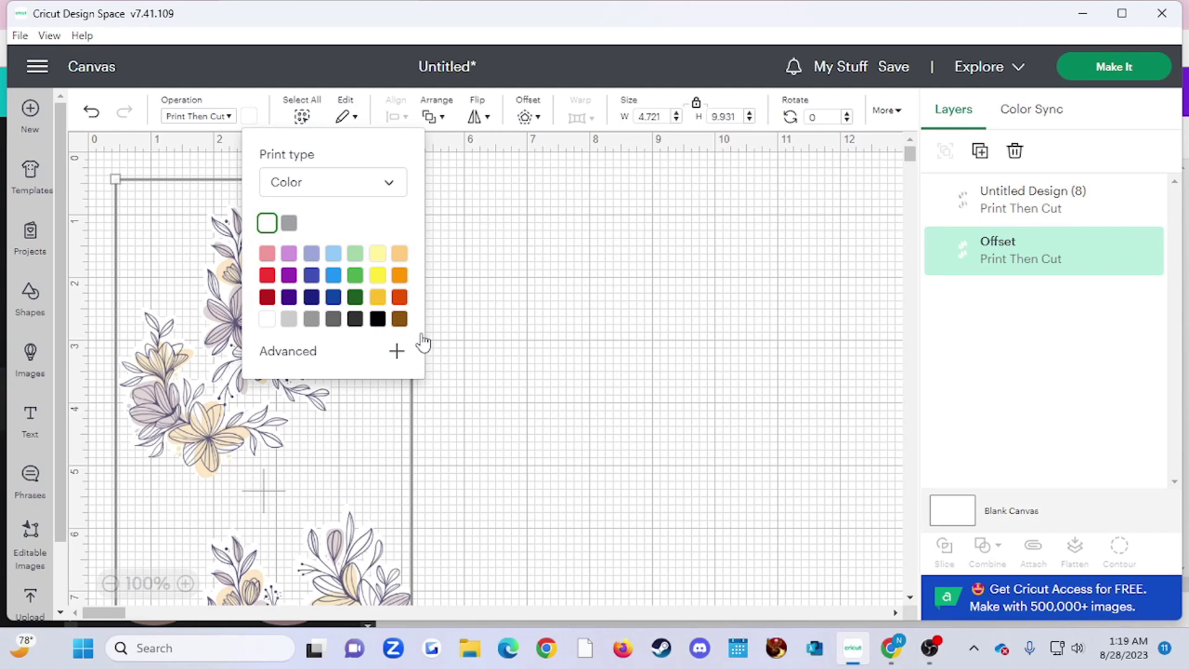
pyautogui.click(375, 321)
pyautogui.click(520, 353)
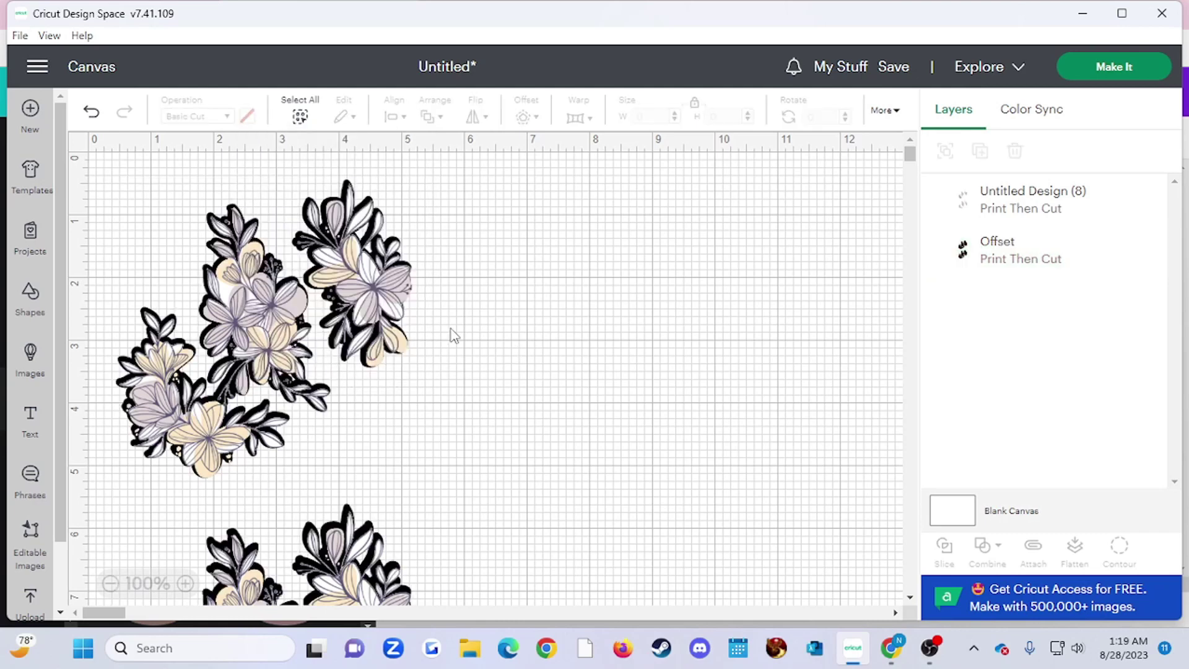
# Nudge the flower image so it sits evenly over the black offset, checking both flower groups
pyautogui.scroll(-4, 454, 335)
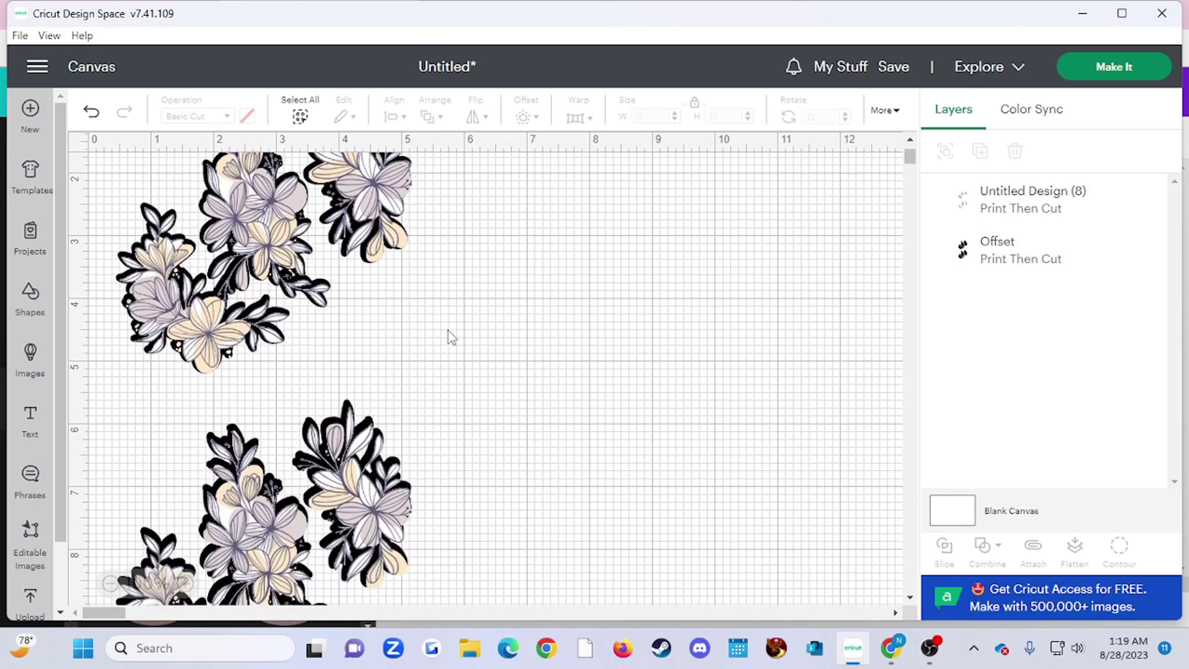
pyautogui.click(354, 390)
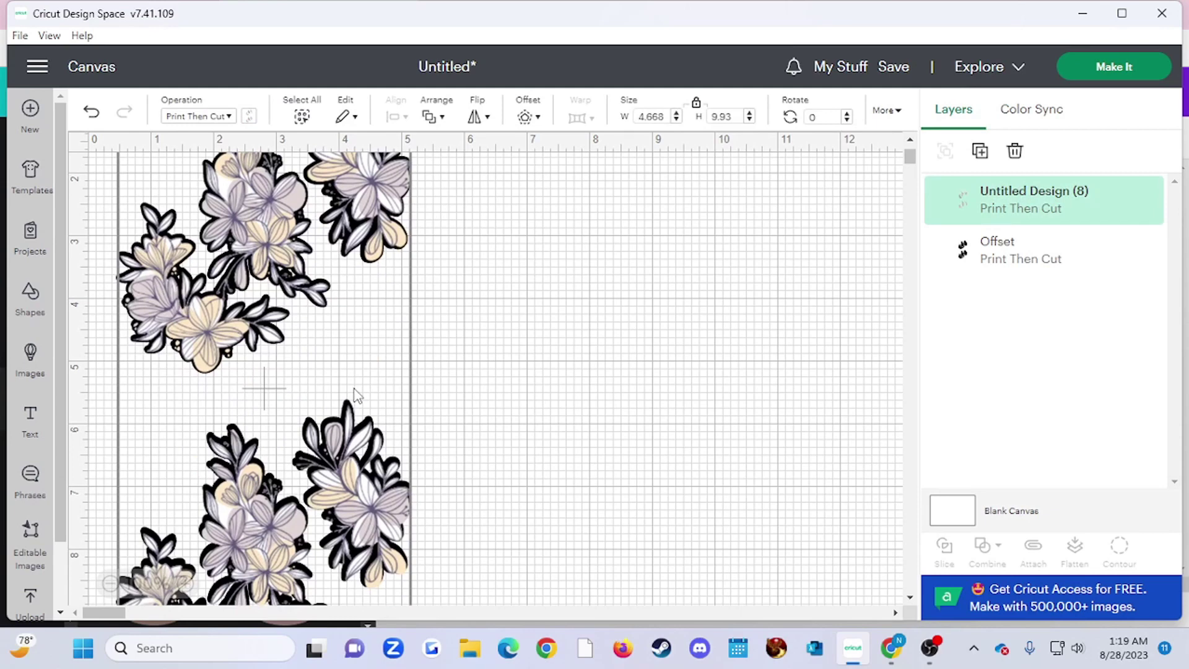
pyautogui.scroll(-4, 357, 394)
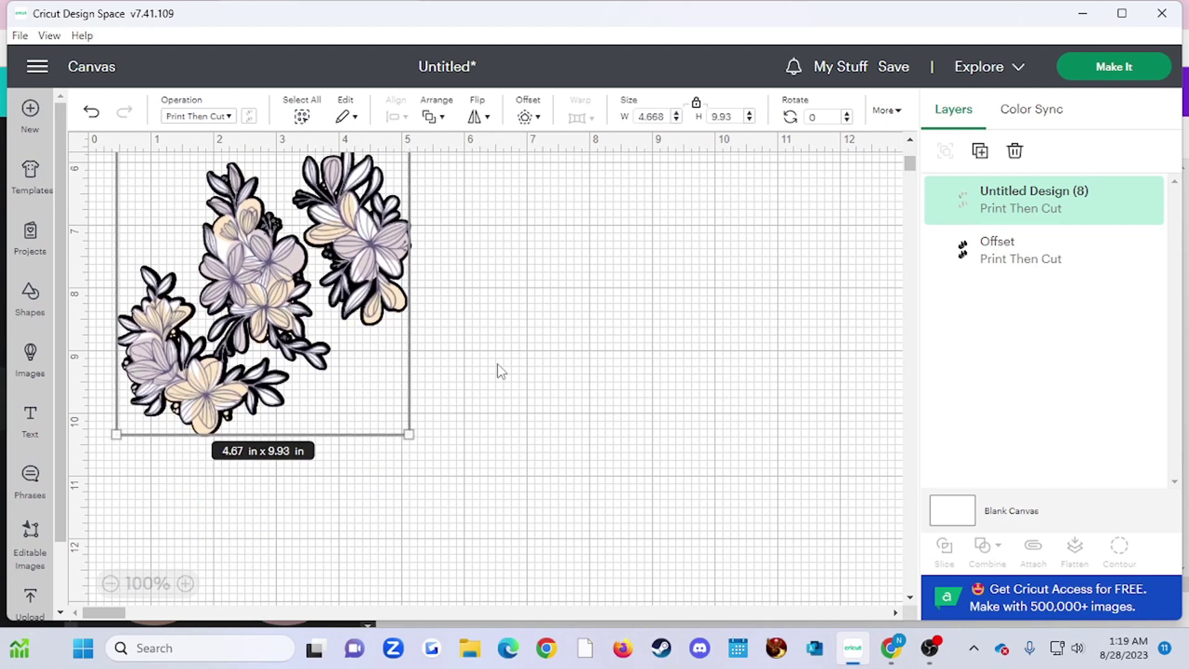
pyautogui.scroll(5, 500, 370)
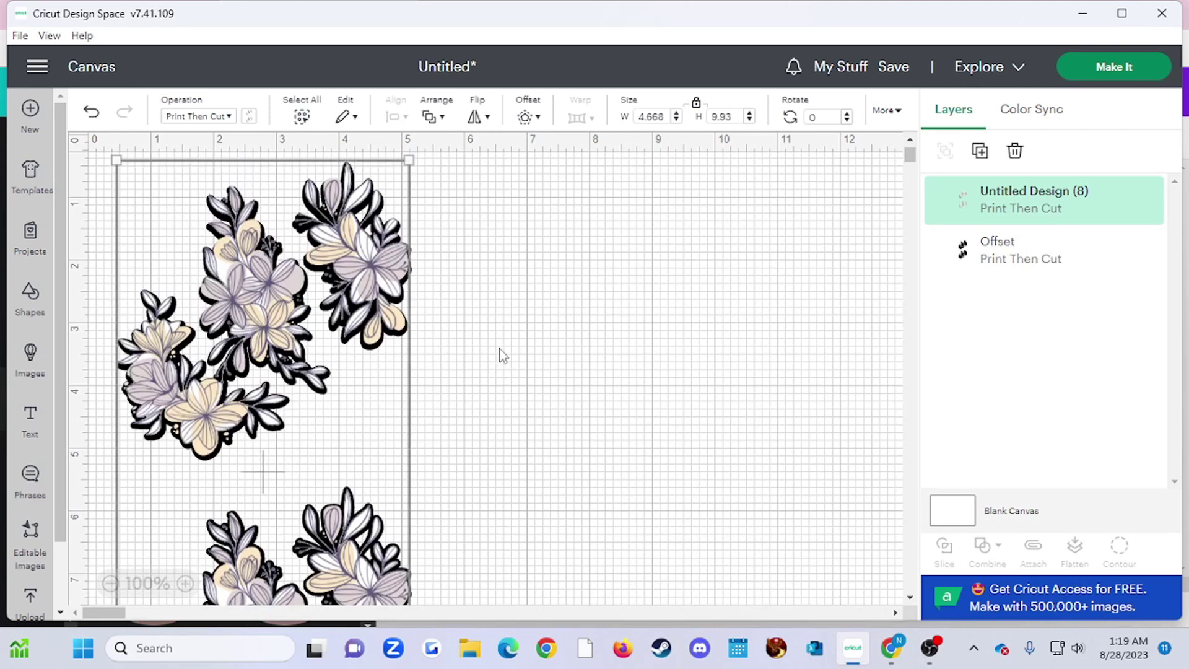
pyautogui.click(498, 353)
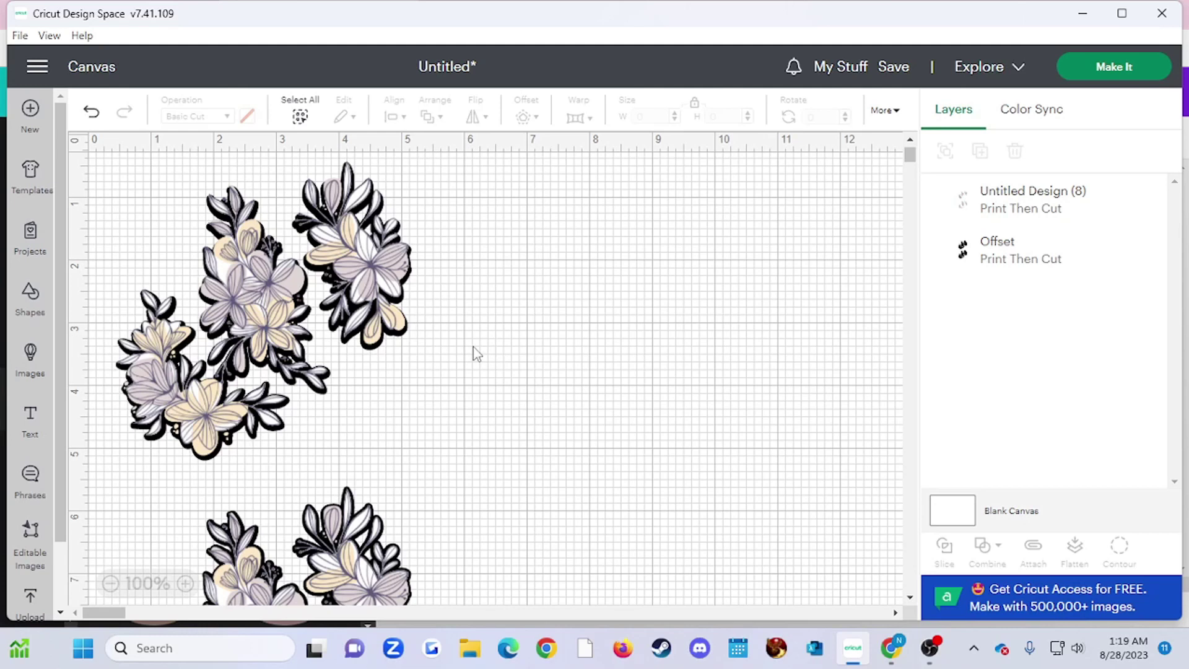
# Recolor the aligned offset layer from black back to white
pyautogui.click(1022, 254)
pyautogui.click(248, 116)
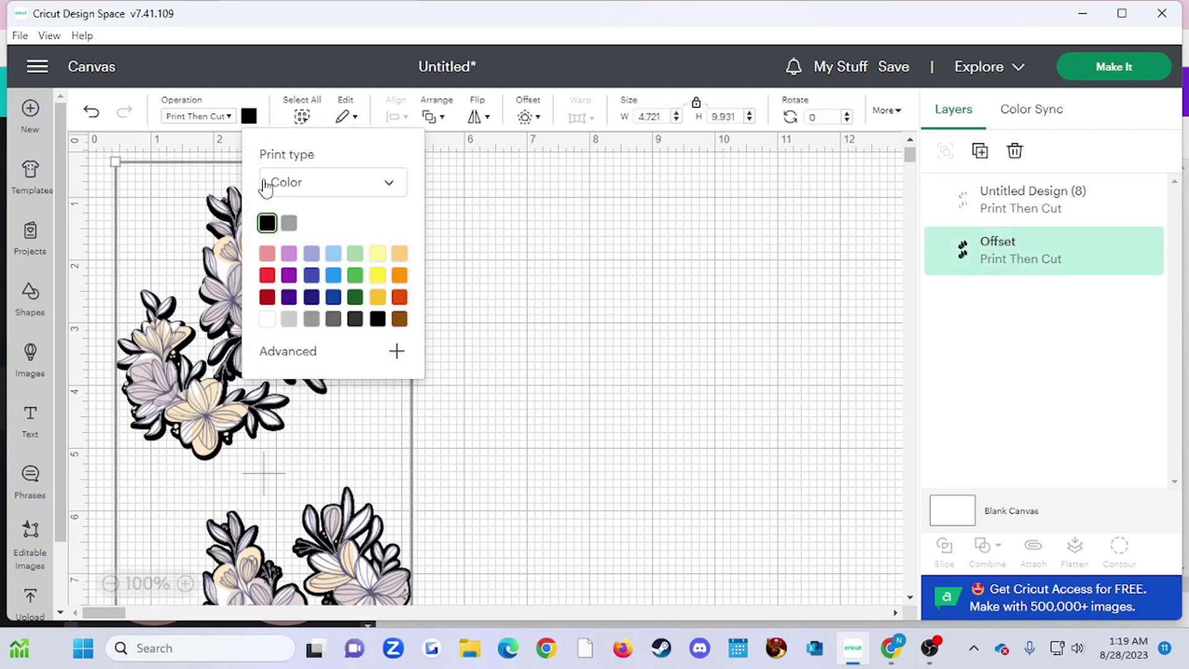
pyautogui.click(267, 318)
pyautogui.click(1086, 320)
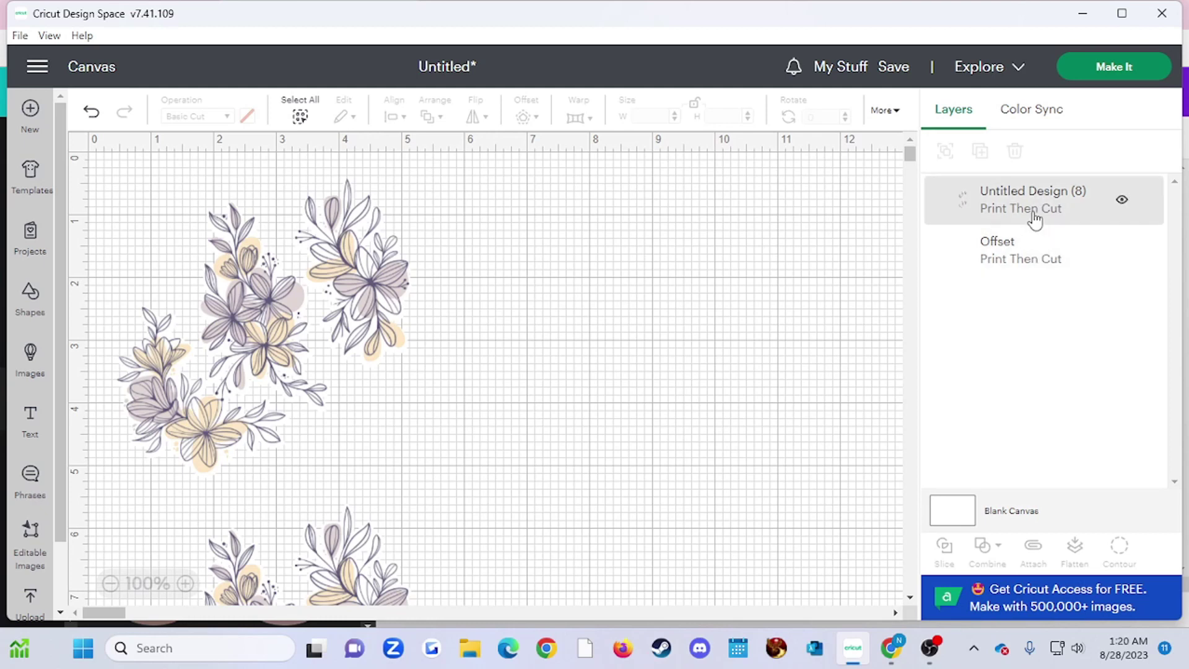
# Flatten the flower image and its offset into one Print Then Cut layer and auto-resize it for letter paper
pyautogui.click(1025, 250)
pyautogui.keyDown('shift'); pyautogui.click(1038, 222); pyautogui.keyUp('shift')
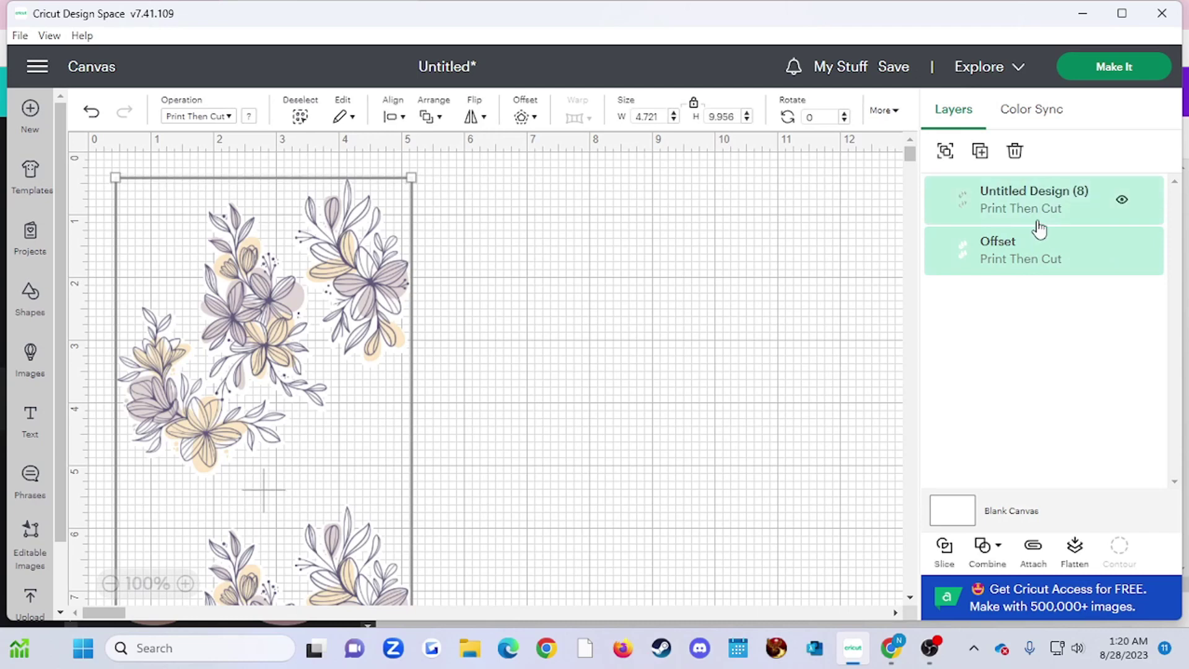
pyautogui.click(1076, 549)
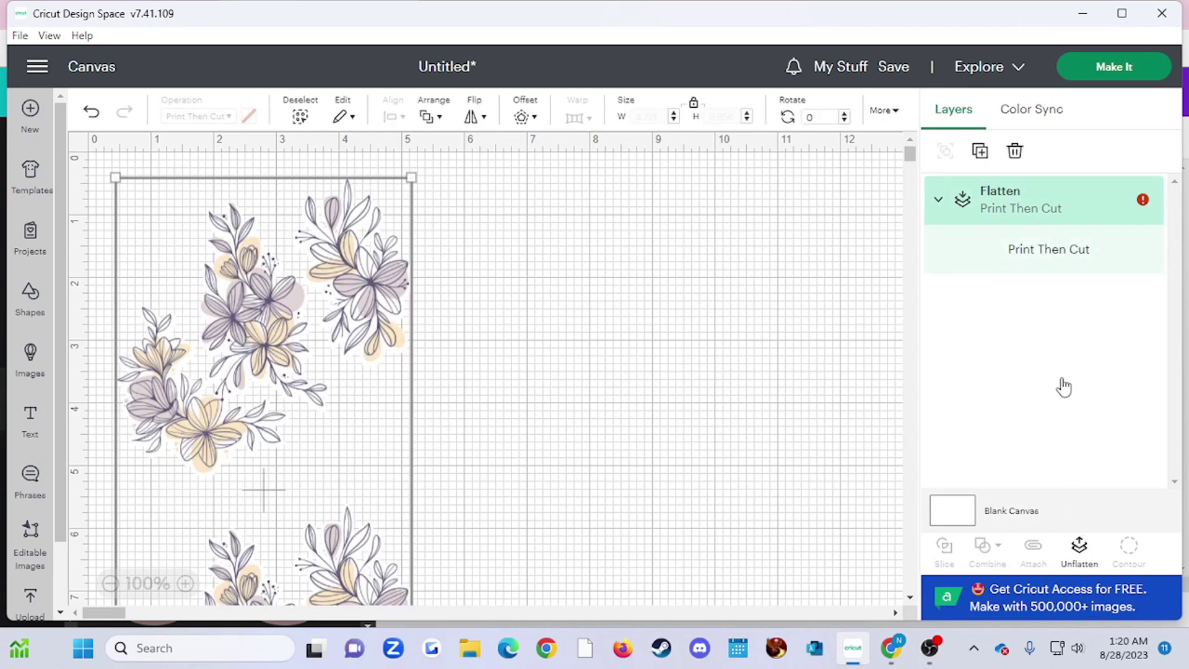
pyautogui.click(1143, 200)
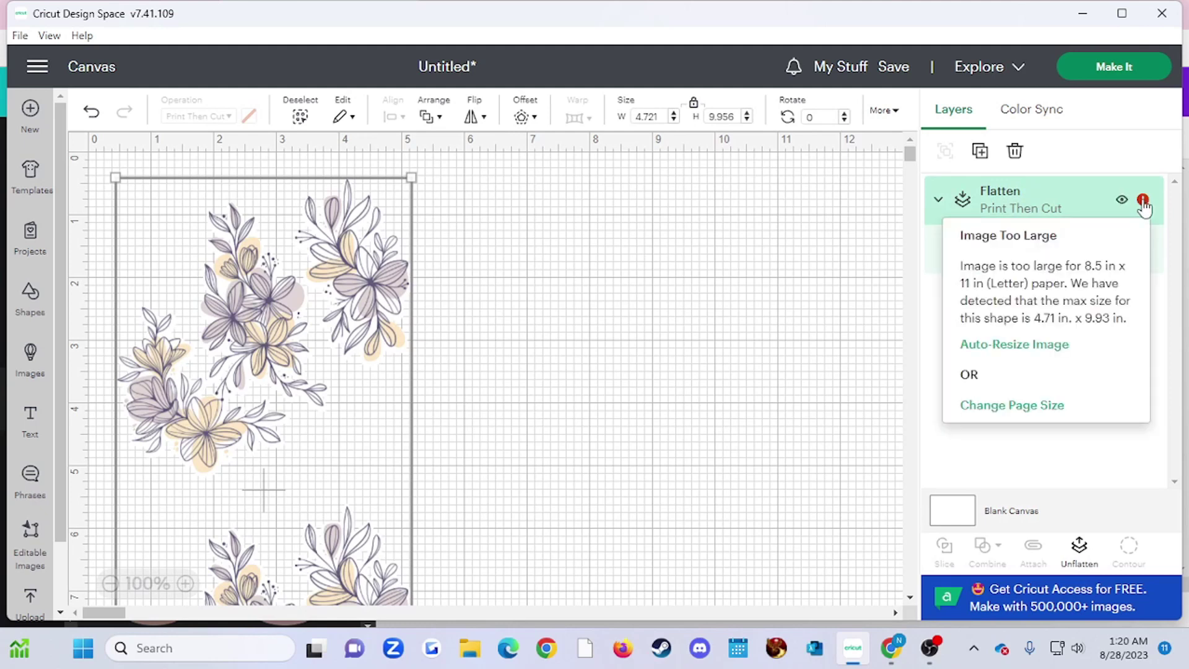
pyautogui.click(1036, 347)
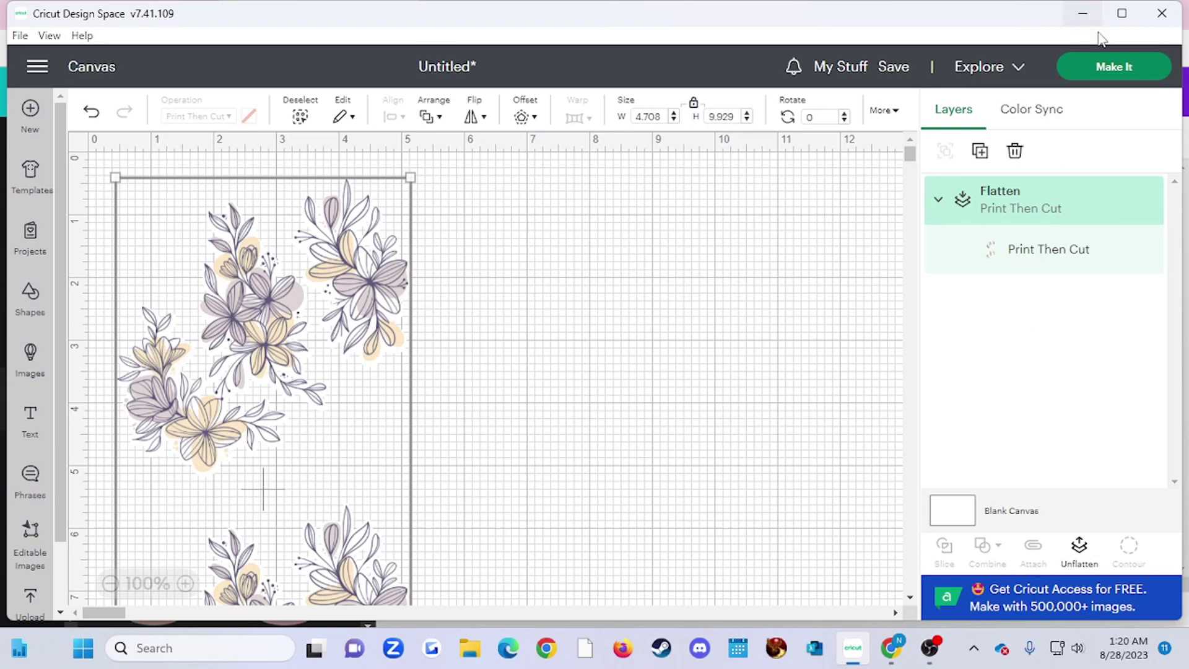
# Proceed from the mat preview to print setup and send the sheet to the printer with Use System Dialog turned on
pyautogui.click(1116, 73)
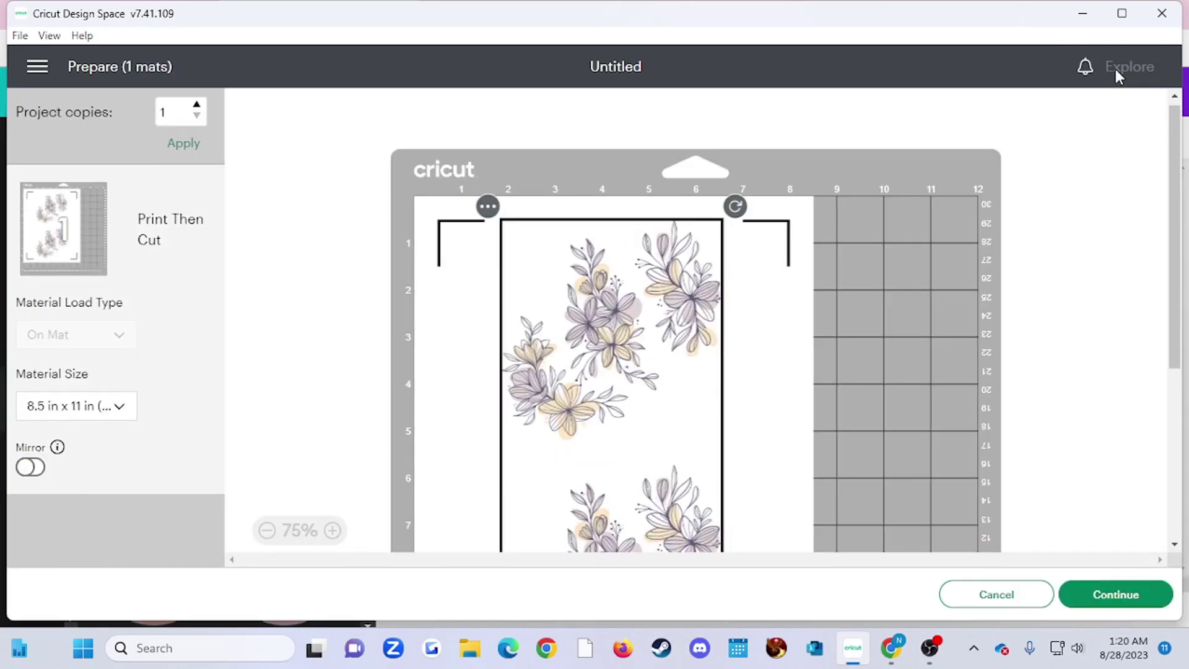
pyautogui.click(1113, 598)
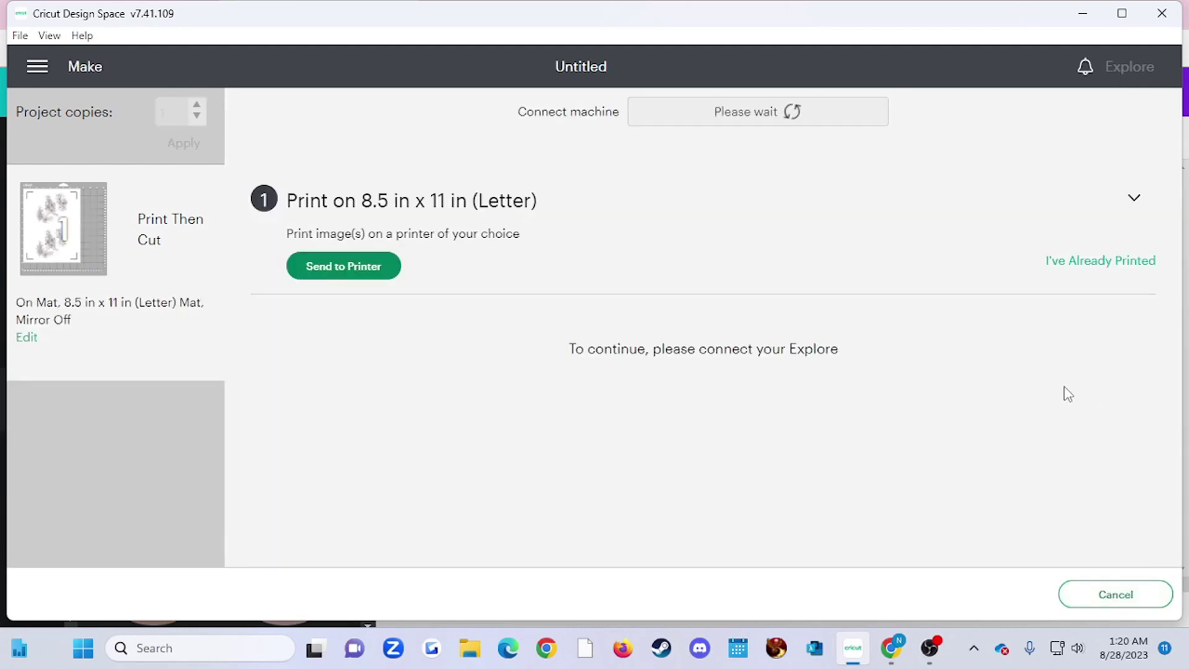
pyautogui.click(326, 271)
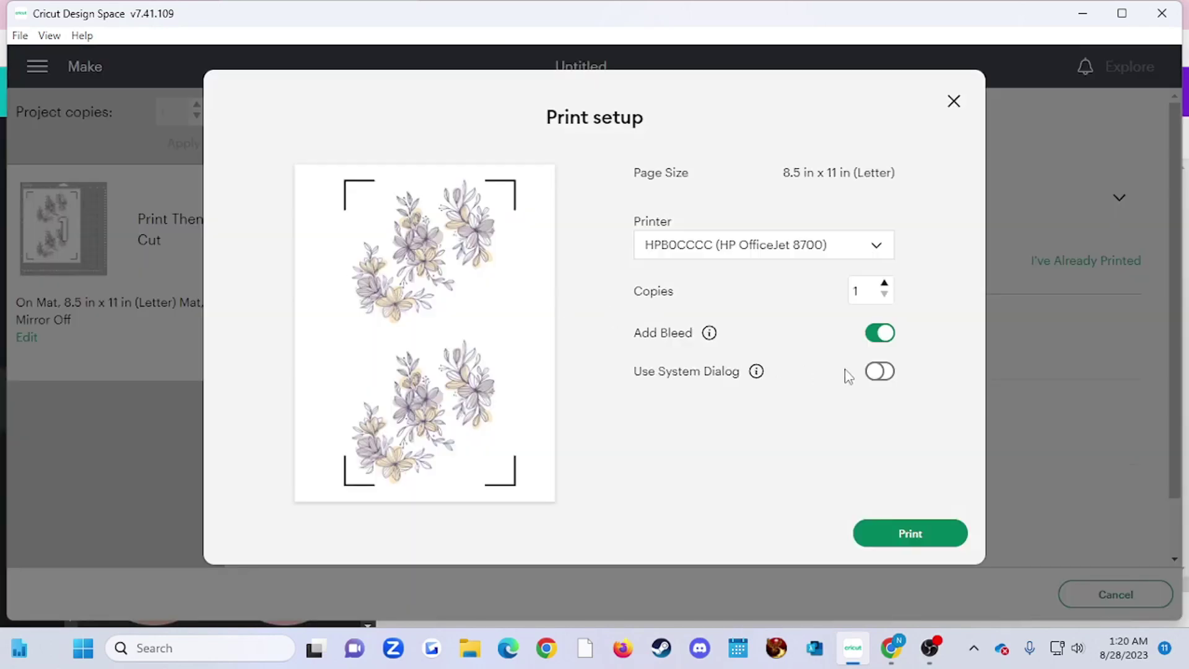
pyautogui.click(878, 372)
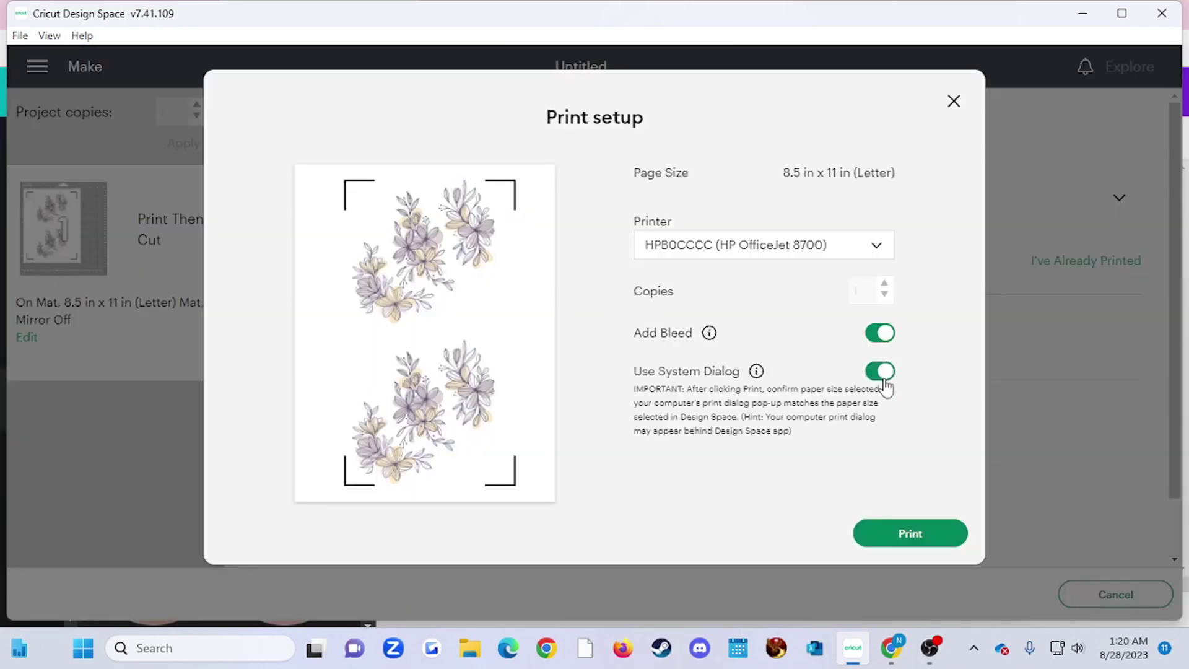
pyautogui.click(930, 532)
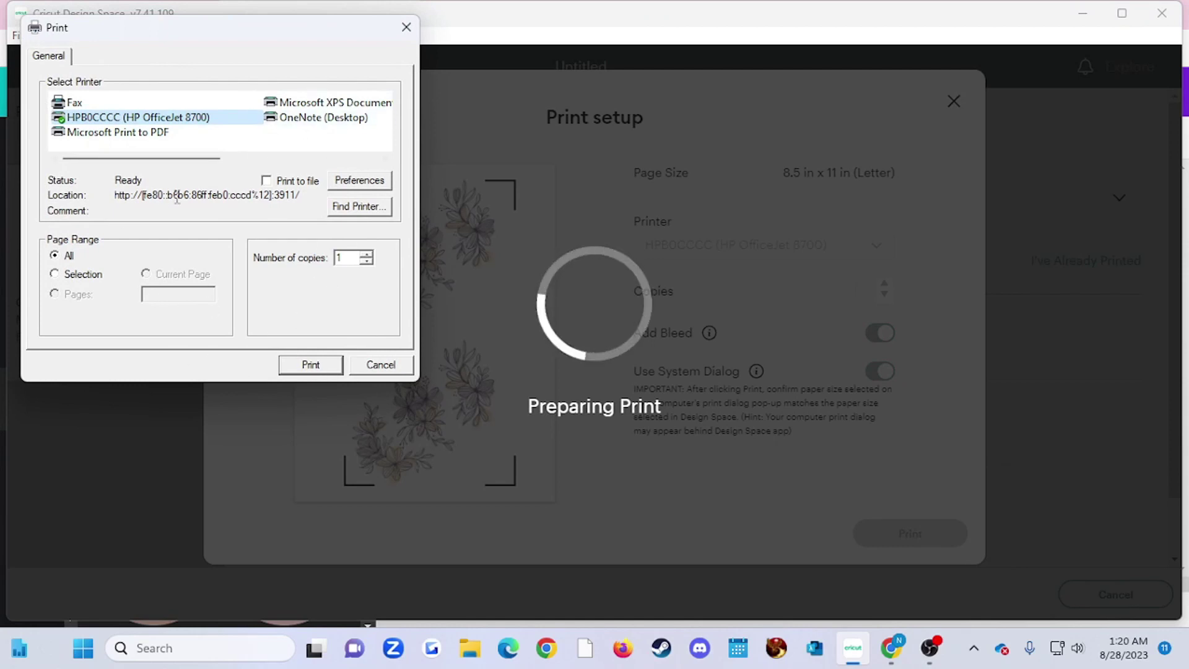
# Set the printer preferences to Best quality and Heavyweight paper as the media
pyautogui.click(358, 184)
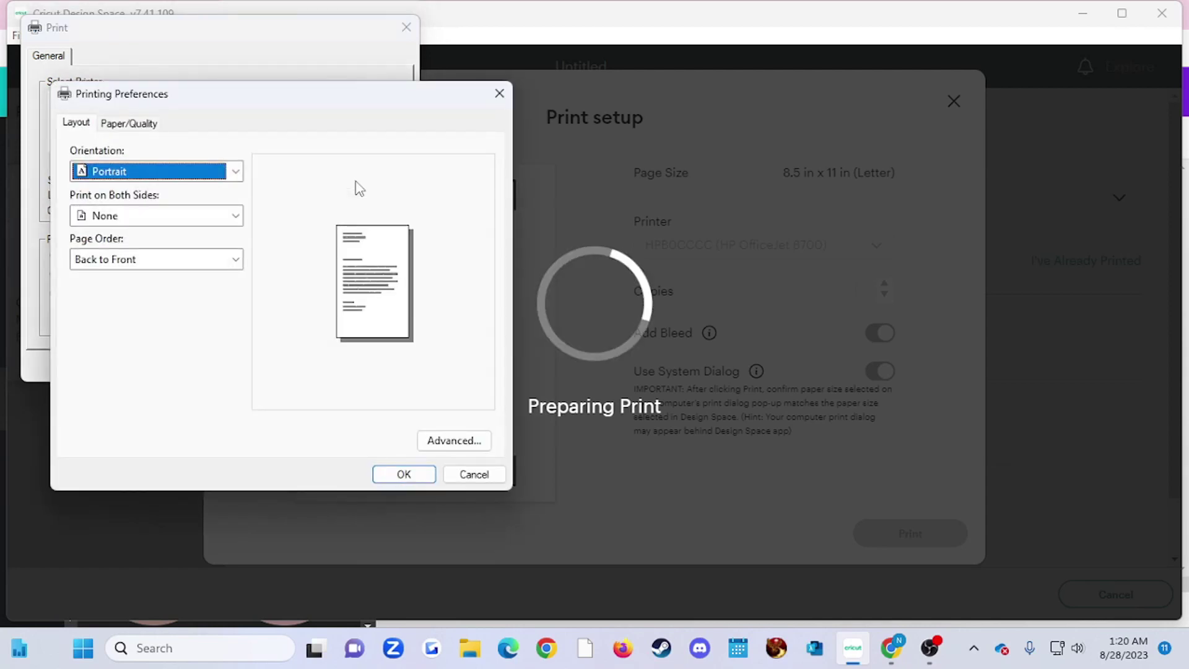
pyautogui.click(142, 123)
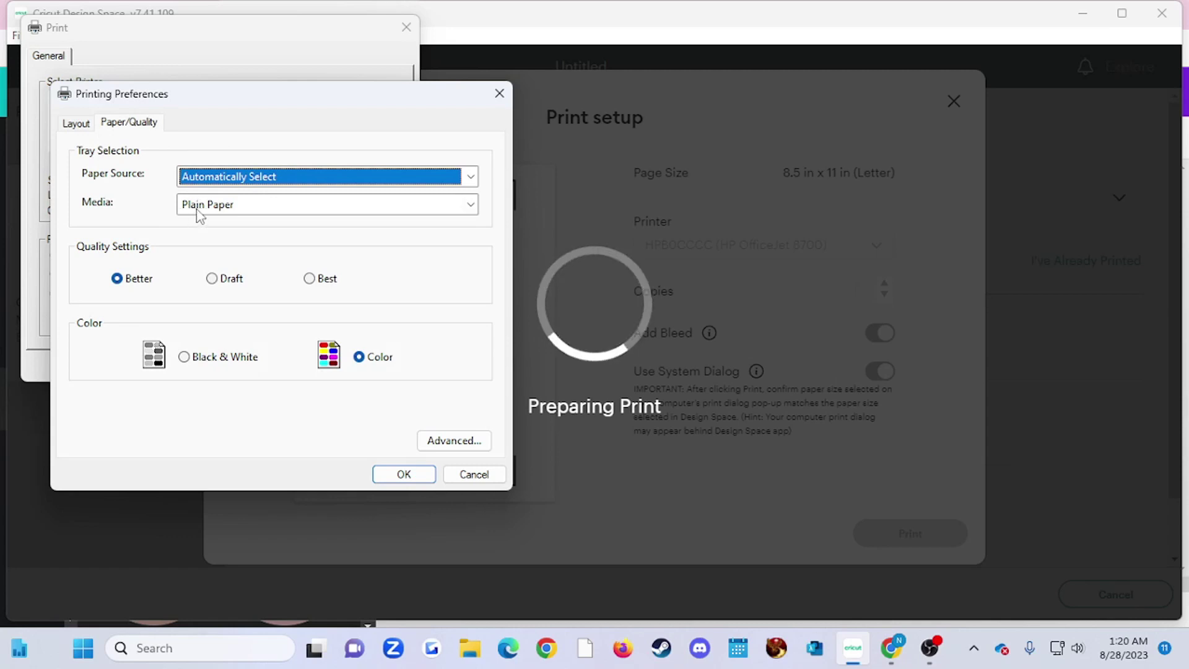
pyautogui.click(309, 279)
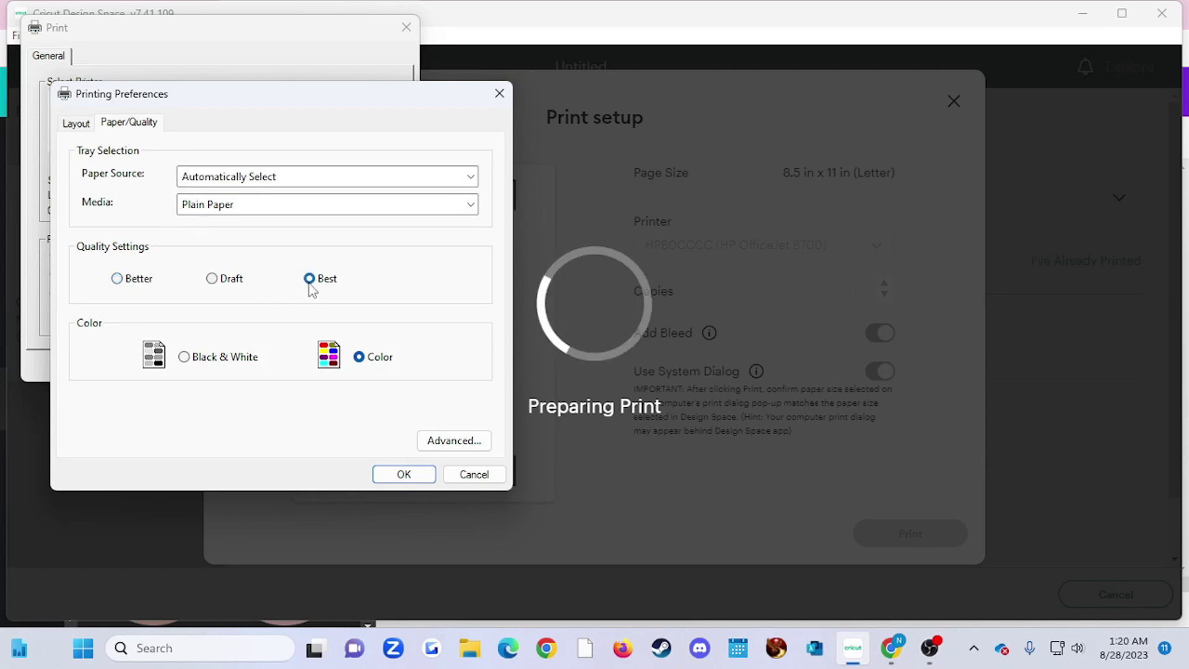
pyautogui.click(274, 207)
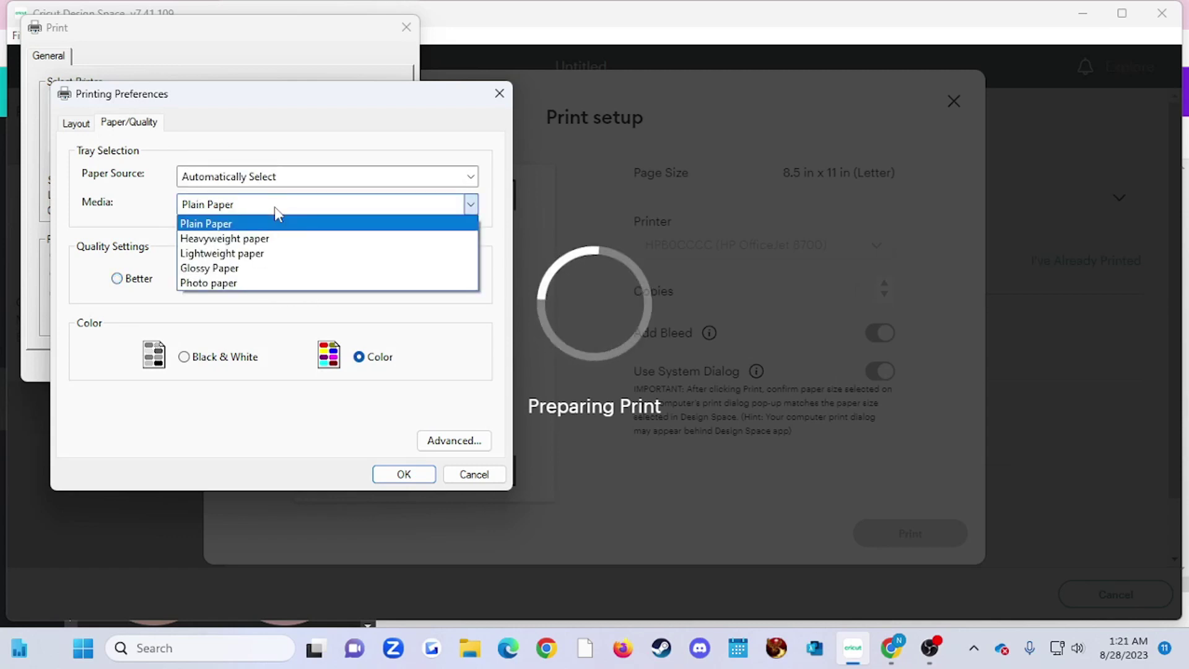
pyautogui.click(274, 239)
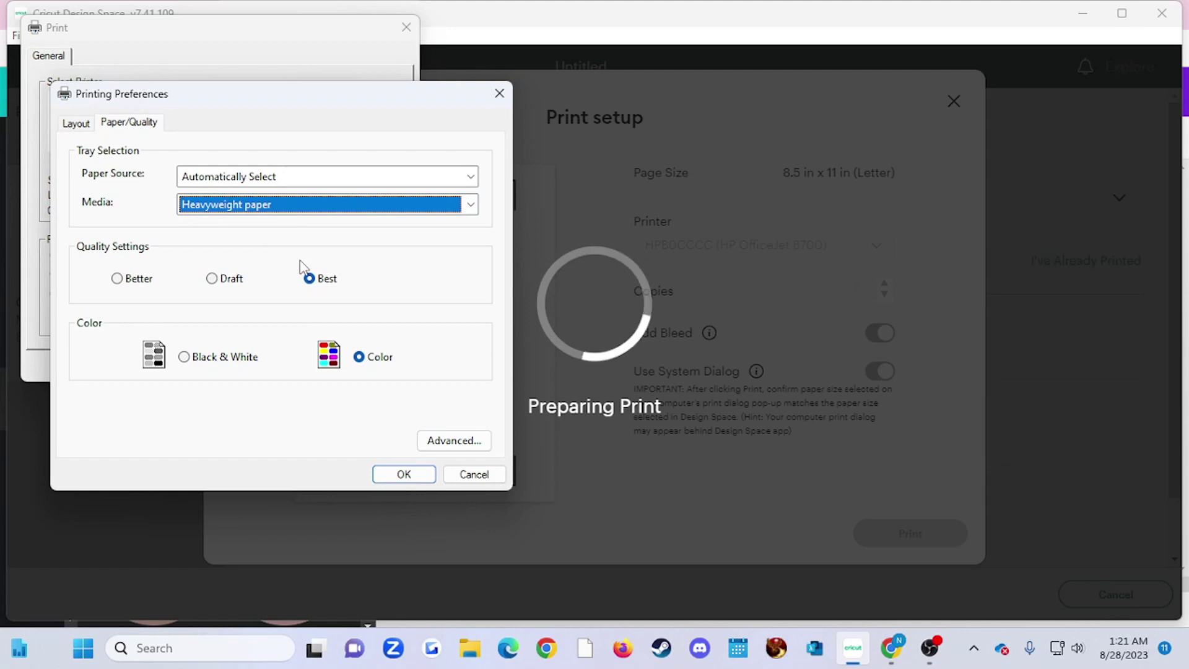
# Set the print quality to 600 x 600 in the printer's advanced options and accept it
pyautogui.click(78, 123)
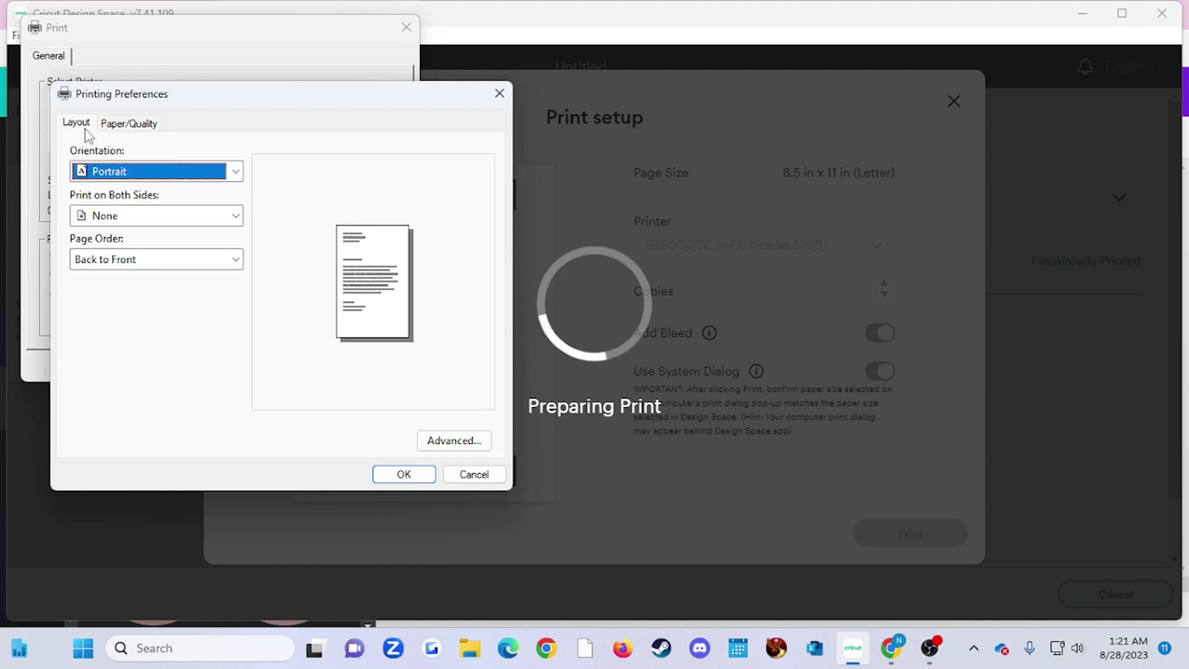
pyautogui.click(451, 441)
pyautogui.click(250, 241)
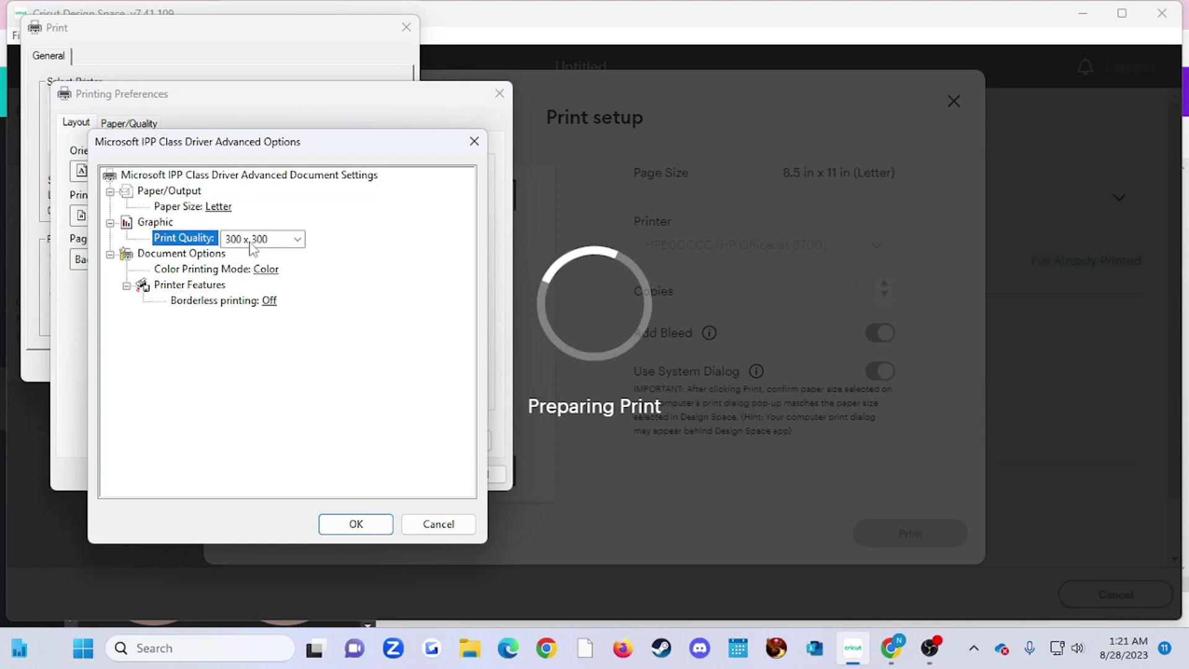
pyautogui.click(297, 239)
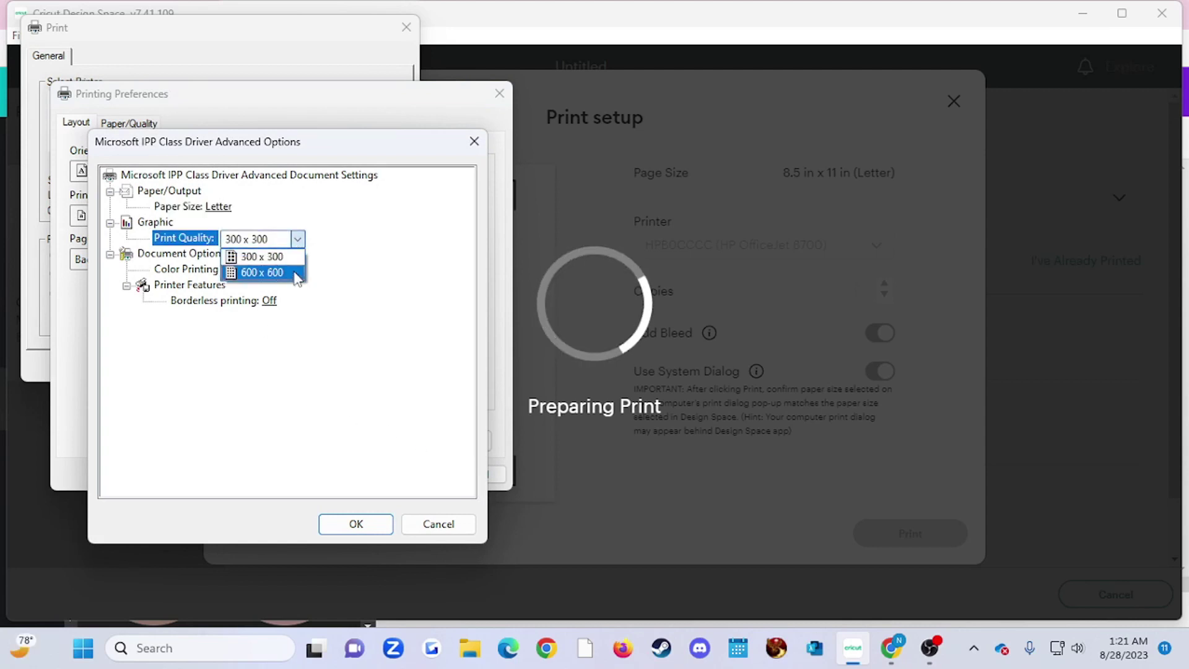
pyautogui.click(296, 273)
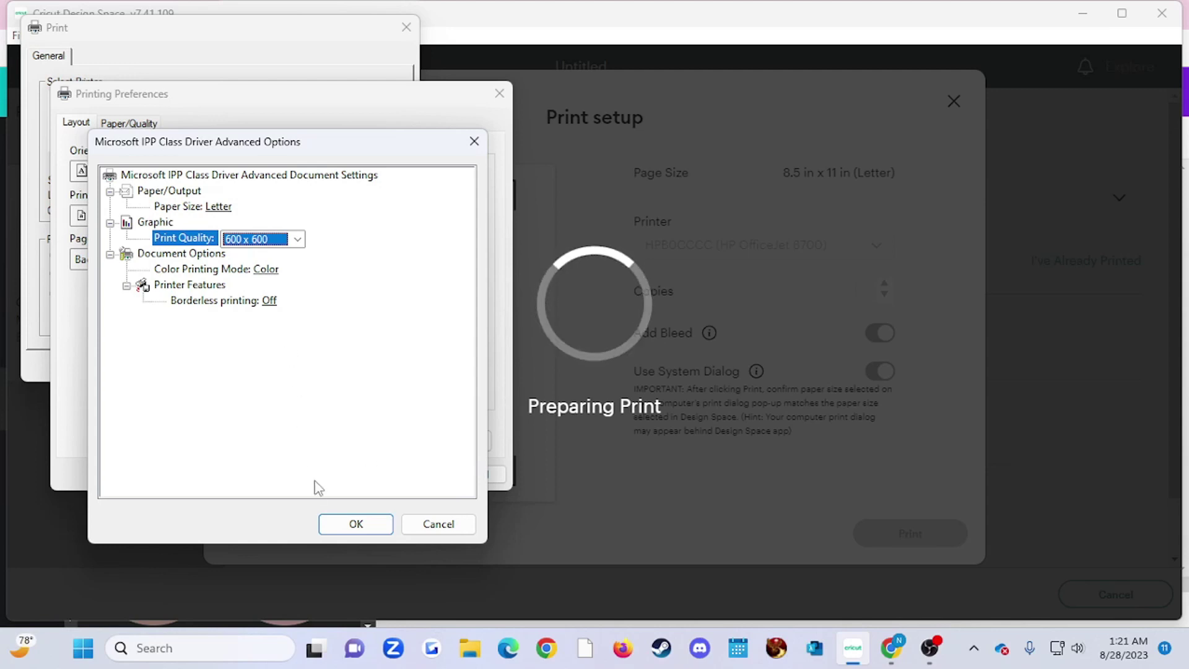
pyautogui.click(356, 523)
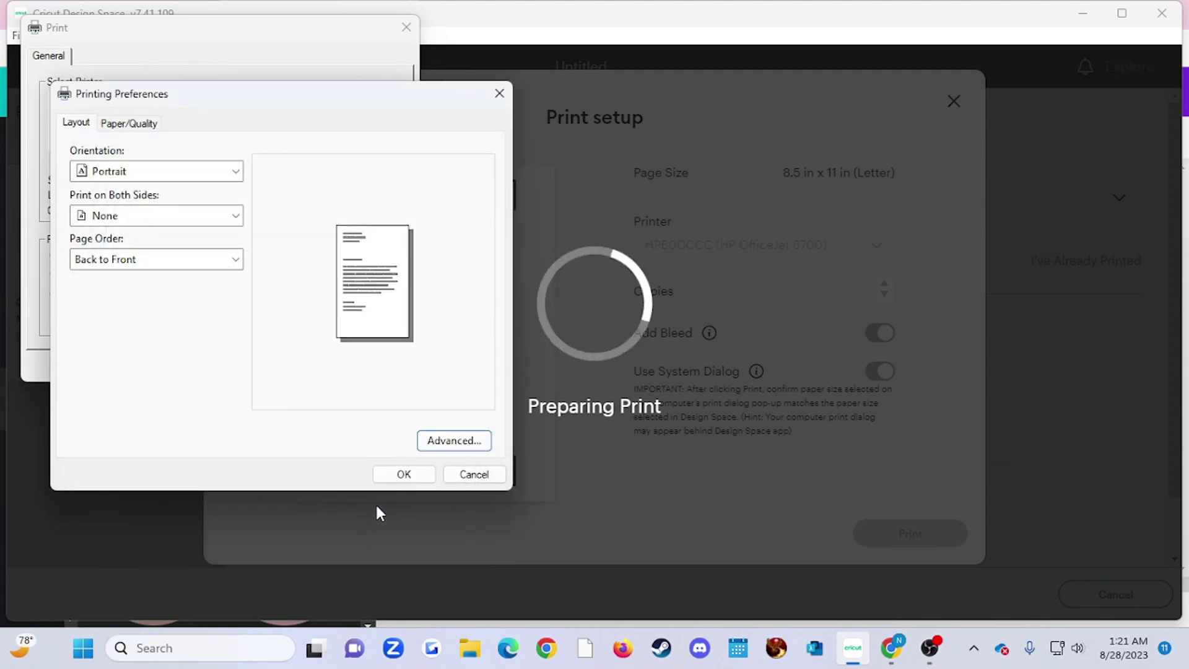